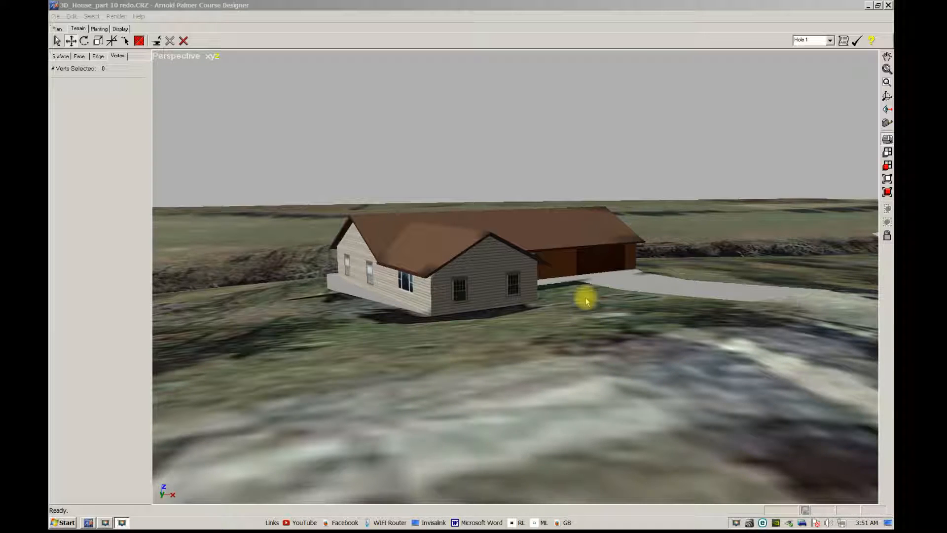
# Step: Look over the house, garage wall and driveway from several angles and distances
pyautogui.moveTo(610, 322)
pyautogui.mouseDown(button='middle')
pyautogui.moveTo(589, 327)
pyautogui.moveTo(659, 321)
pyautogui.moveTo(503, 339)
pyautogui.moveTo(596, 338)
pyautogui.moveTo(450, 333)
pyautogui.moveTo(545, 341)
pyautogui.moveTo(451, 334)
pyautogui.moveTo(510, 336)
pyautogui.moveTo(456, 326)
pyautogui.moveTo(591, 327)
pyautogui.moveTo(442, 330)
pyautogui.moveTo(493, 330)
pyautogui.moveTo(520, 361)
pyautogui.moveTo(503, 349)
pyautogui.mouseUp(button='middle')
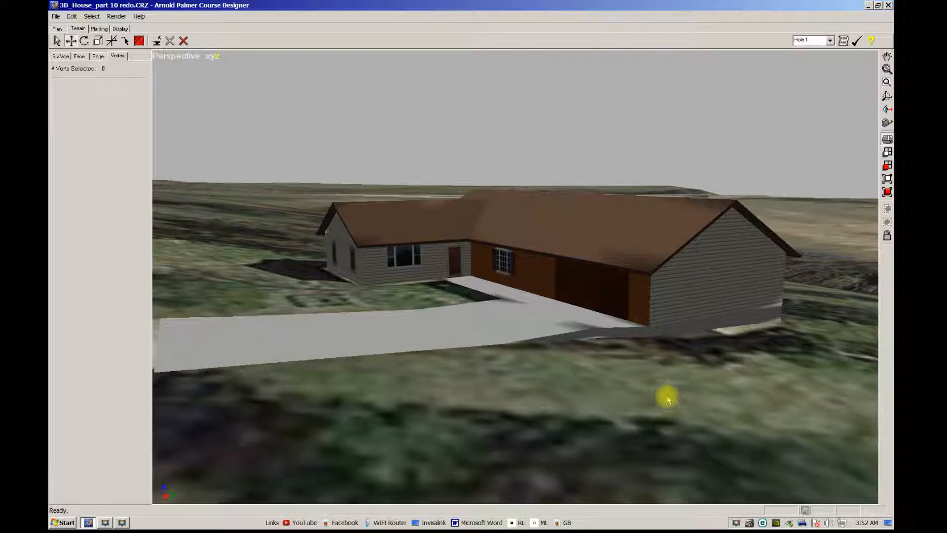
pyautogui.scroll(-2, 658, 378)
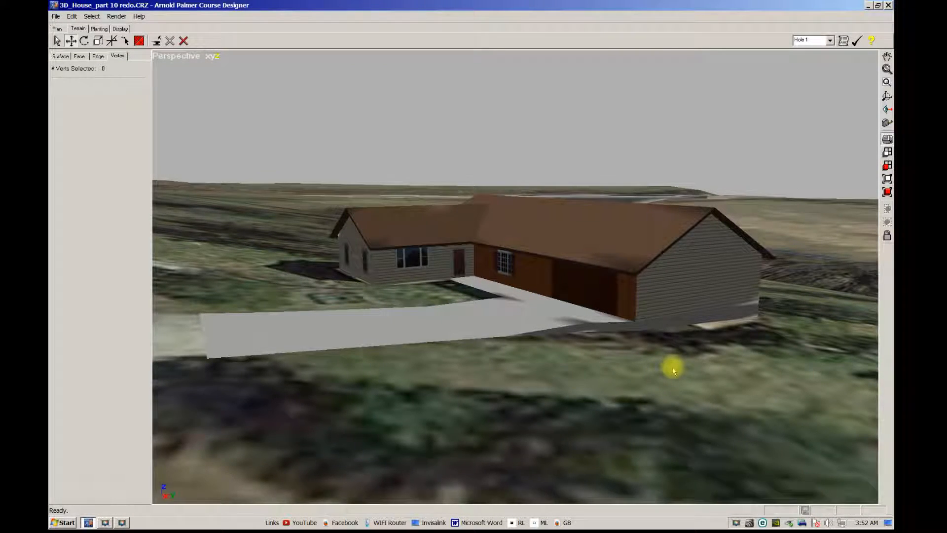
pyautogui.scroll(2, 673, 370)
pyautogui.scroll(-1, 683, 382)
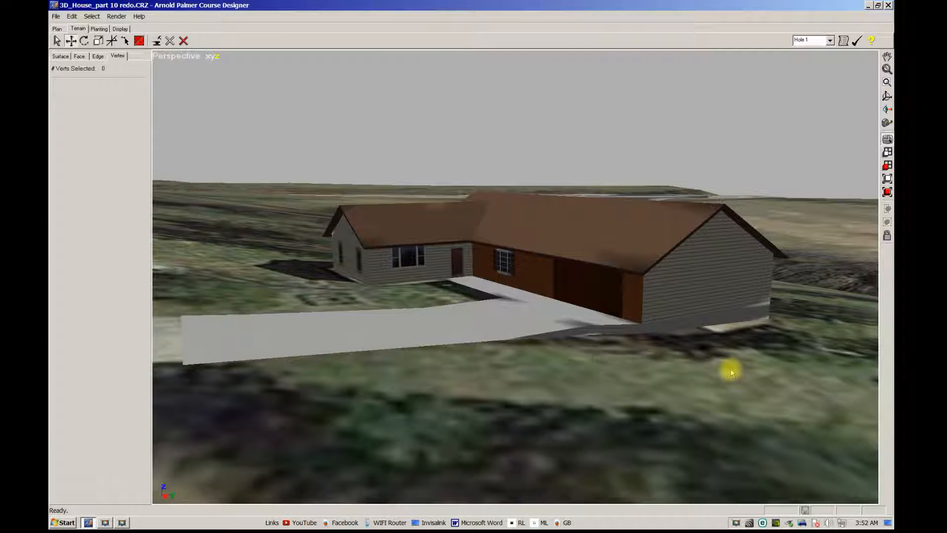
pyautogui.scroll(-2, 724, 372)
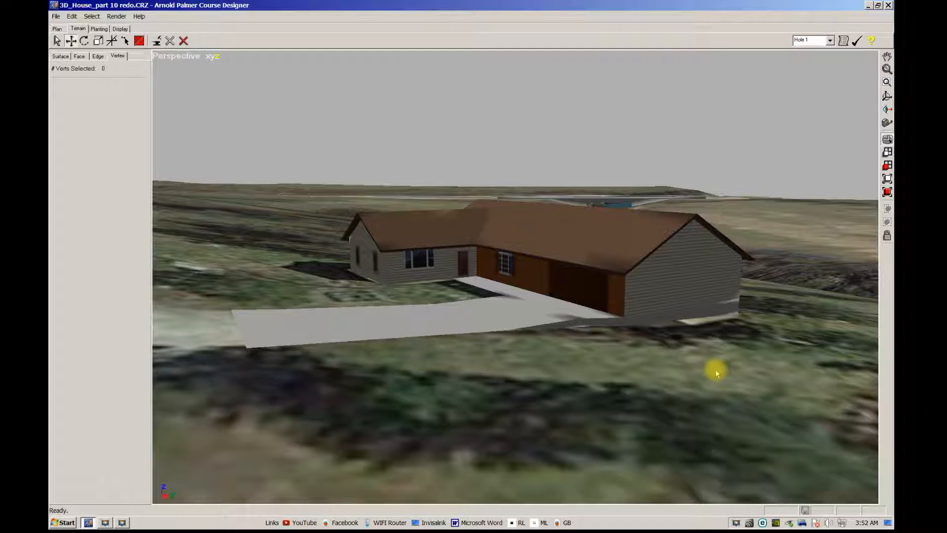
pyautogui.scroll(-1, 716, 368)
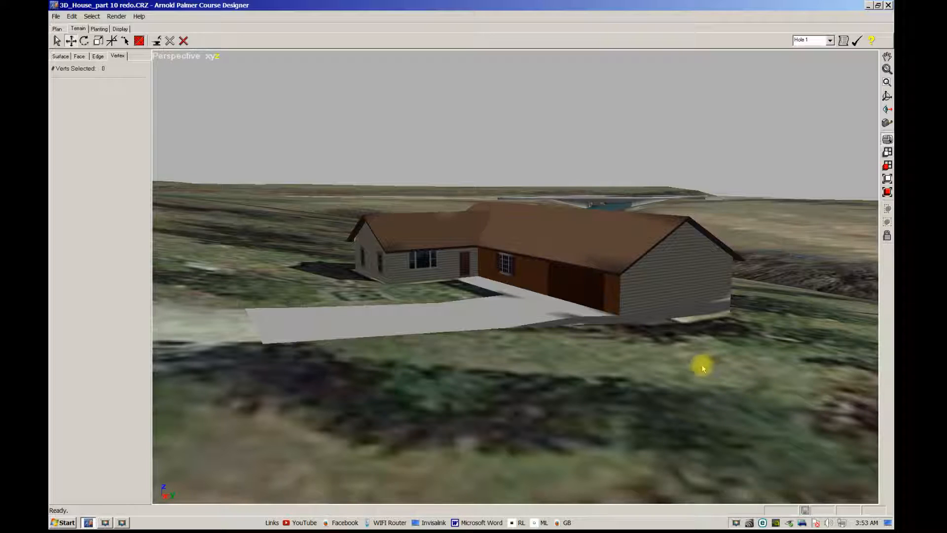
pyautogui.scroll(3, 702, 365)
pyautogui.scroll(-1, 596, 399)
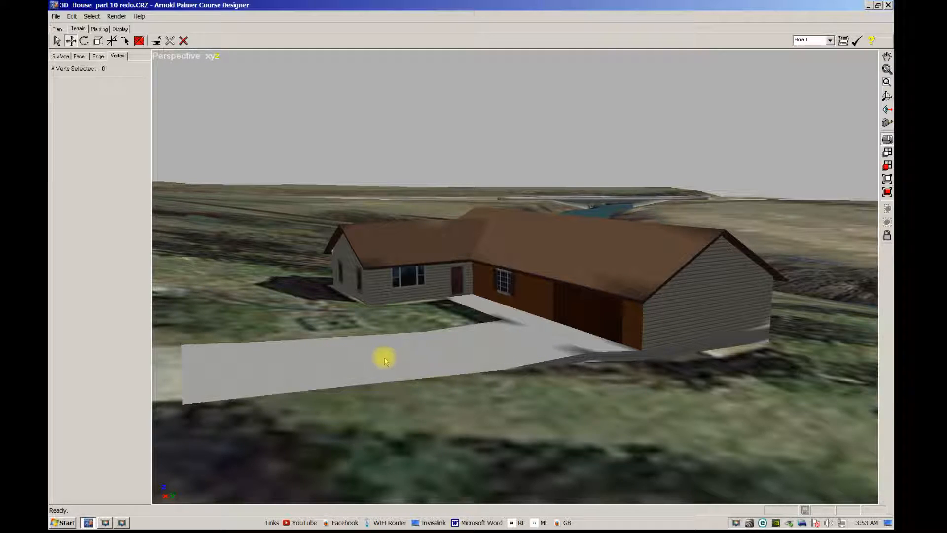
pyautogui.scroll(2, 387, 359)
pyautogui.scroll(-1, 593, 351)
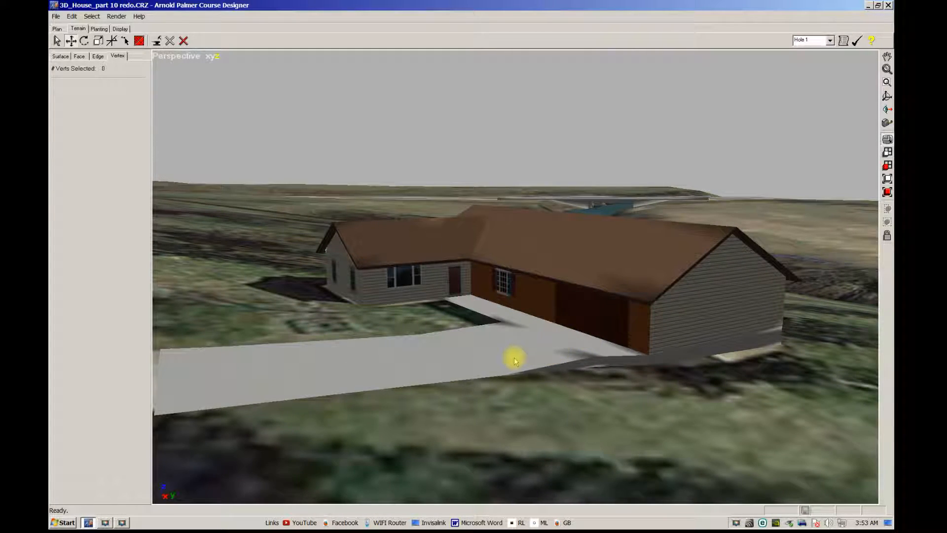
pyautogui.scroll(1, 540, 355)
pyautogui.scroll(1, 541, 352)
# Step: Split the diagonal edges on the driveway and on the concrete strip in front of the garage door
pyautogui.moveTo(531, 352); pyautogui.dragTo(572, 393, button='middle')
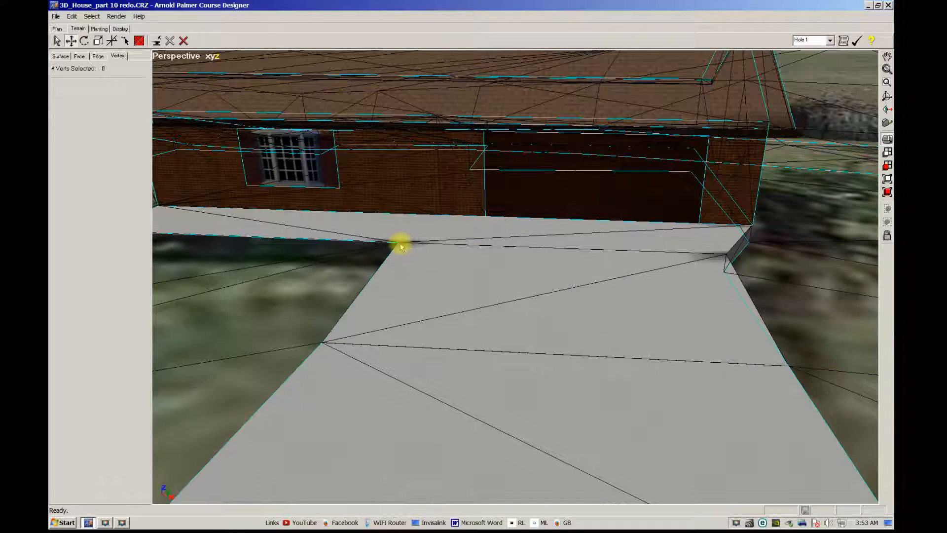
pyautogui.click(98, 56)
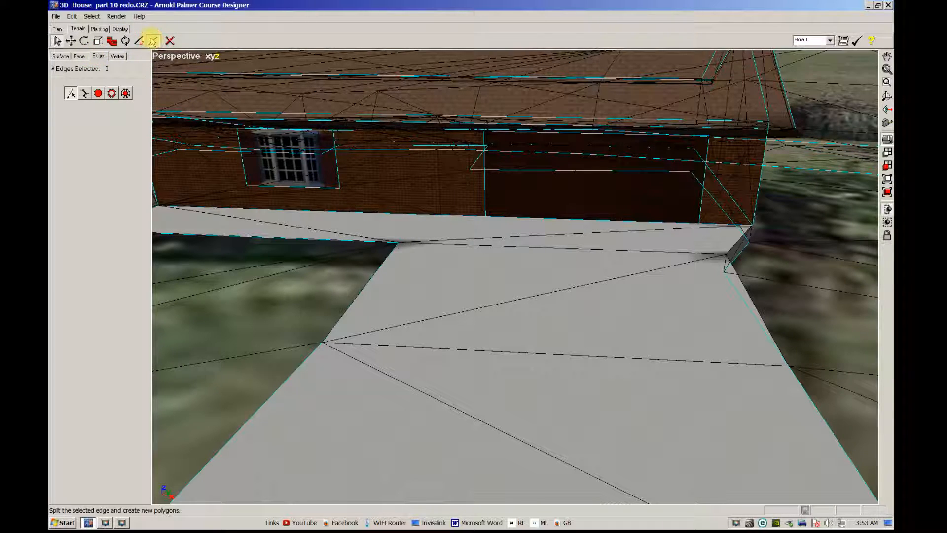
pyautogui.click(554, 289)
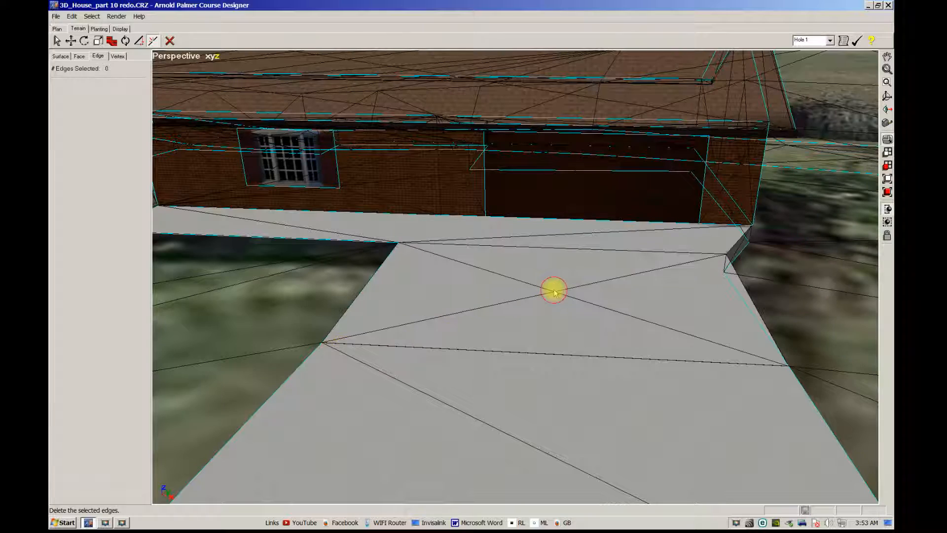
pyautogui.moveTo(558, 263); pyautogui.dragTo(564, 275, button='middle')
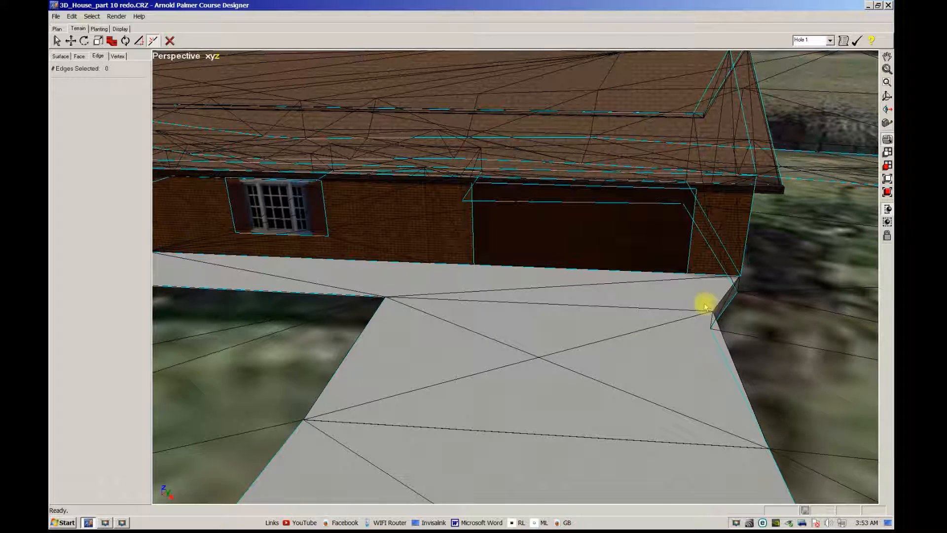
pyautogui.click(574, 285)
pyautogui.moveTo(527, 290); pyautogui.dragTo(565, 302, button='middle')
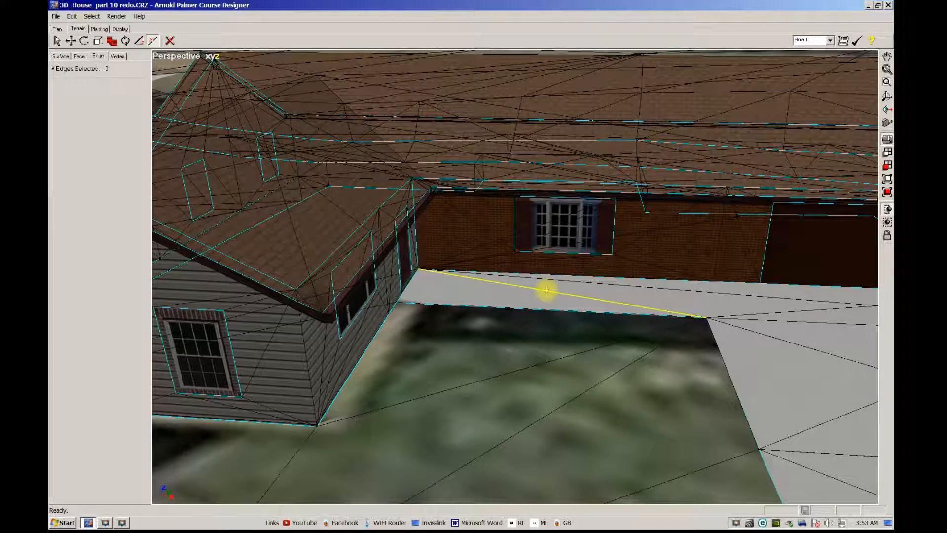
# Step: Split the diagonal edge on the narrow part of the raised concrete patio behind the house
pyautogui.moveTo(543, 313); pyautogui.dragTo(504, 328, button='middle')
pyautogui.scroll(3, 508, 324)
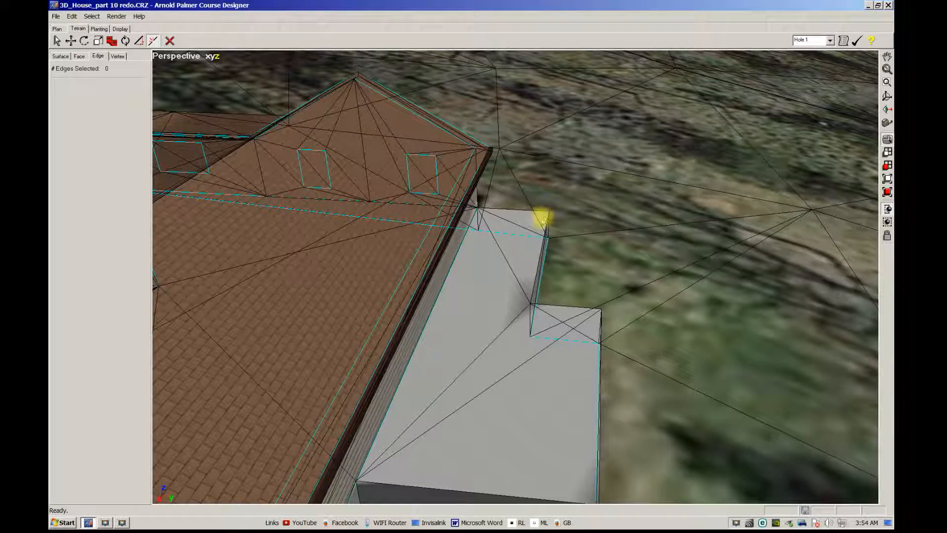
pyautogui.click(501, 253)
pyautogui.scroll(-3, 493, 286)
pyautogui.moveTo(493, 285); pyautogui.dragTo(493, 268, button='middle')
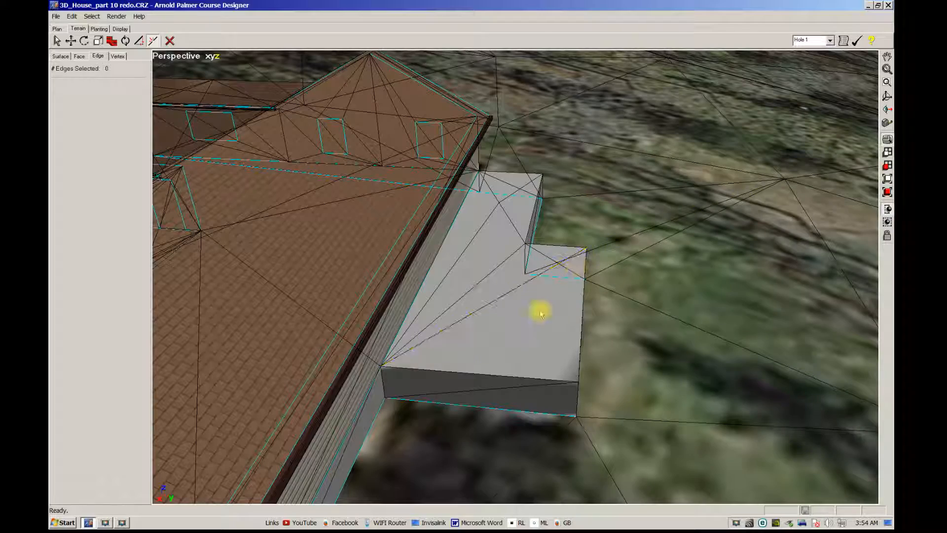
# Step: Split the long diagonal edge across the floor inside the house wing, near its end wall
pyautogui.moveTo(510, 325); pyautogui.dragTo(568, 316, button='middle')
pyautogui.moveTo(626, 316); pyautogui.dragTo(615, 315, button='middle')
pyautogui.scroll(3, 559, 330)
pyautogui.moveTo(559, 330); pyautogui.dragTo(646, 222, button='middle')
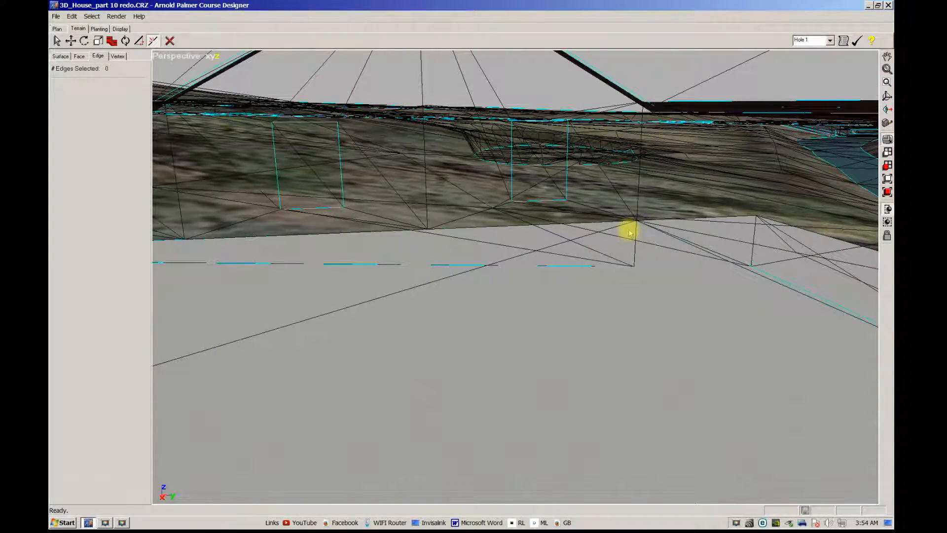
pyautogui.moveTo(624, 225); pyautogui.dragTo(470, 289, button='middle')
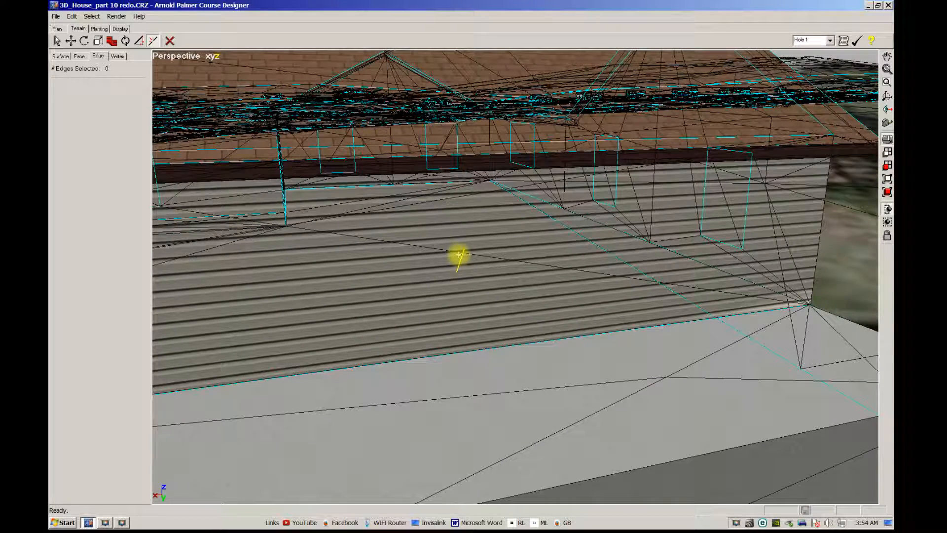
pyautogui.moveTo(458, 255); pyautogui.dragTo(511, 279, button='middle')
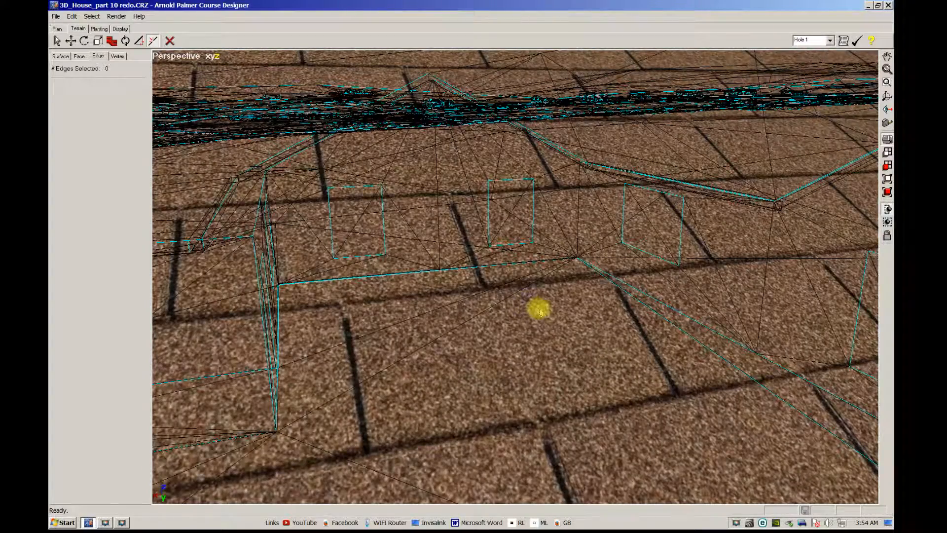
pyautogui.scroll(2, 539, 310)
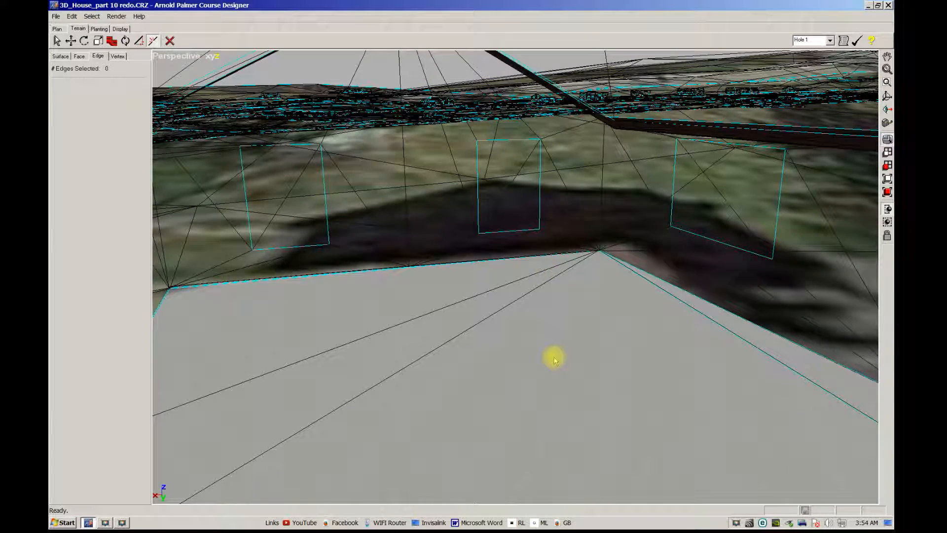
pyautogui.scroll(3, 555, 360)
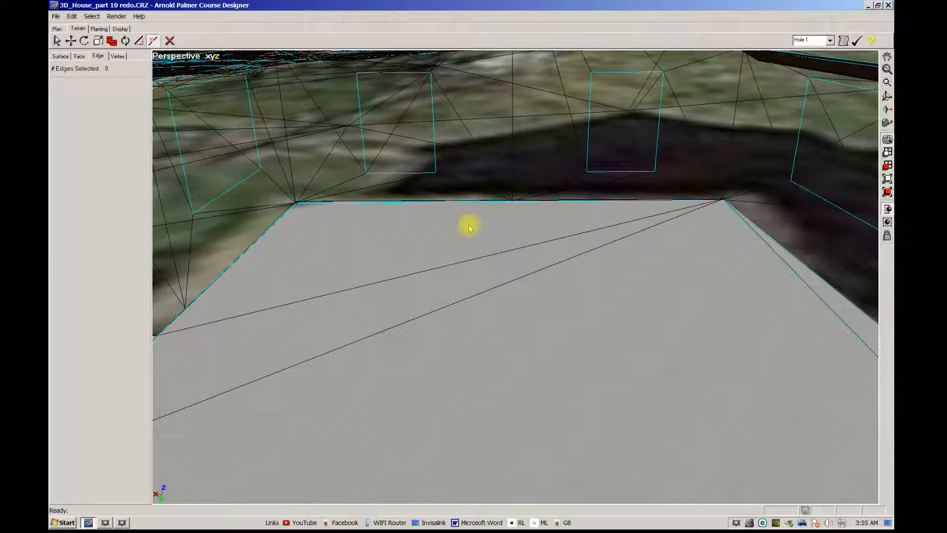
pyautogui.scroll(-1, 371, 277)
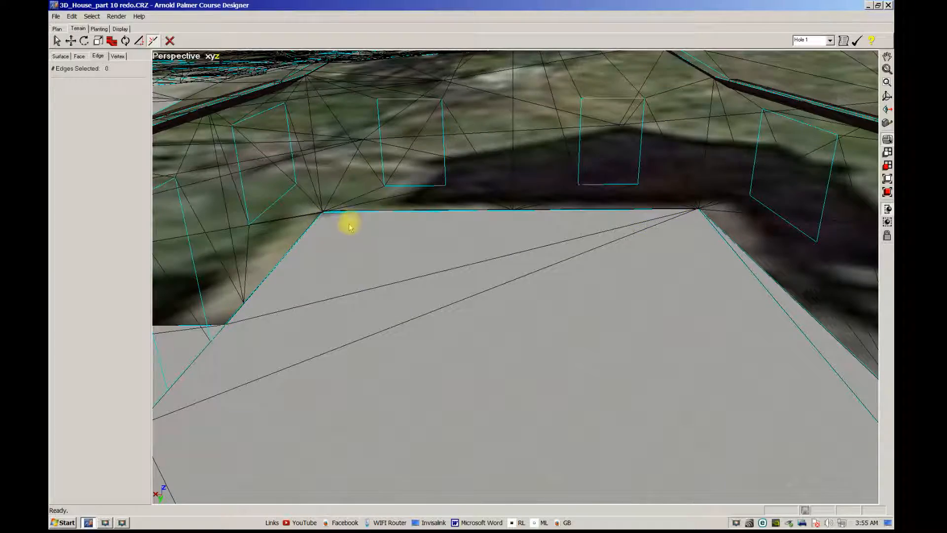
pyautogui.click(412, 277)
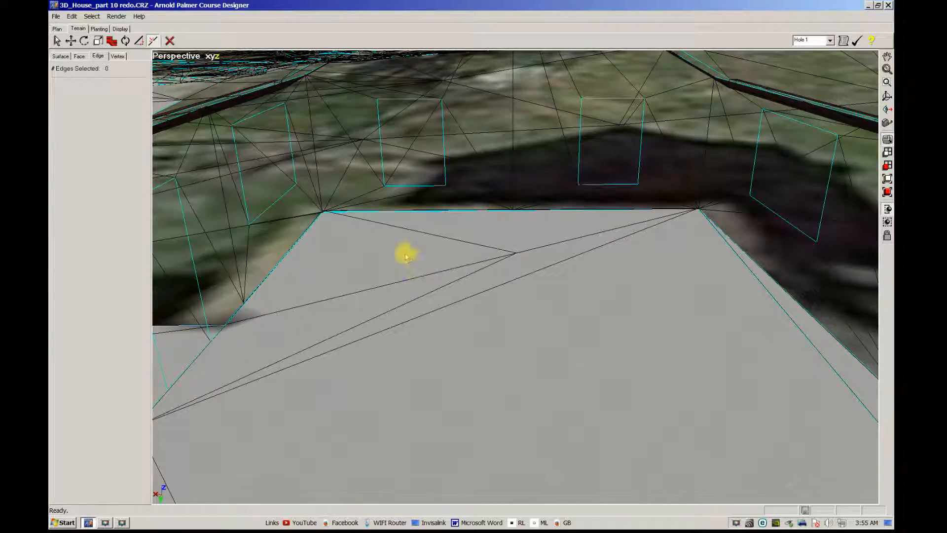
# Step: Split the long diagonal edge across the adjoining floor section inside the house
pyautogui.scroll(-1, 335, 225)
pyautogui.scroll(-2, 492, 297)
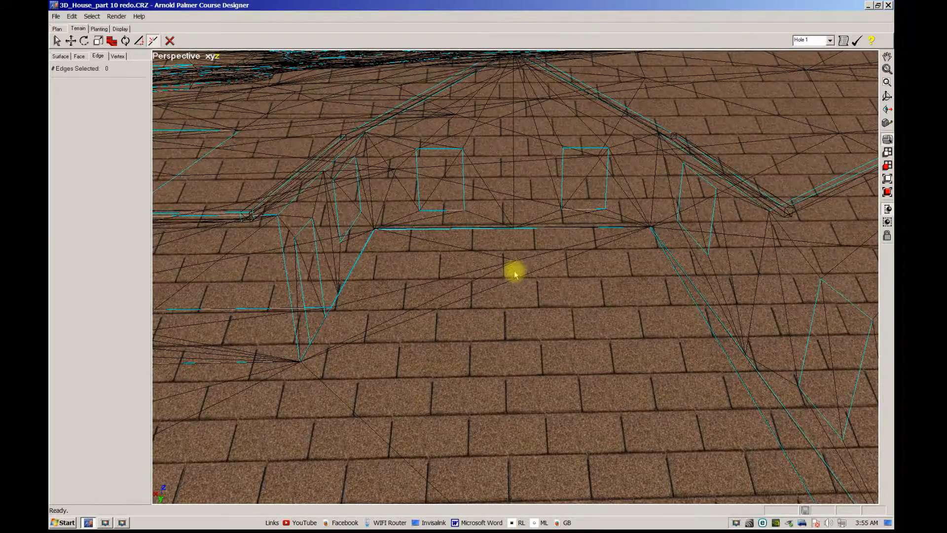
pyautogui.scroll(4, 516, 278)
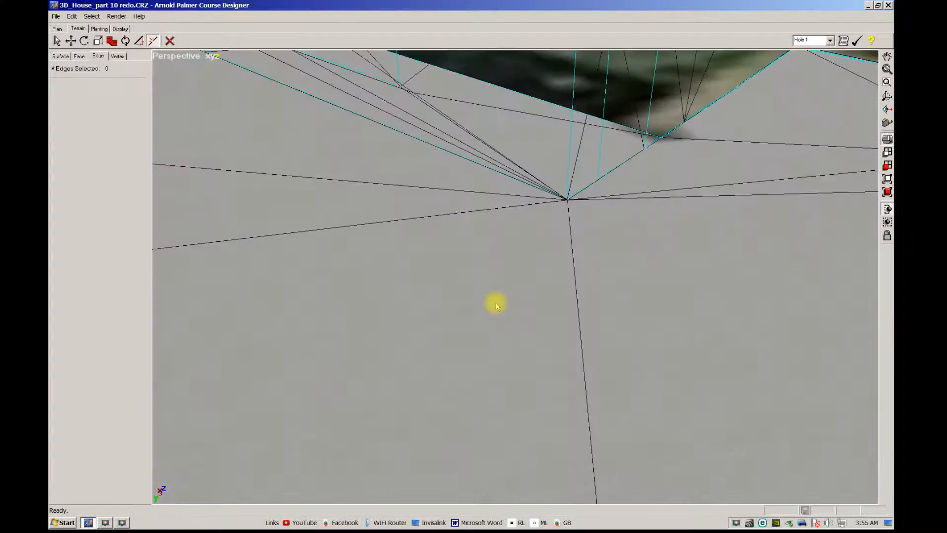
pyautogui.keyDown('ctrl'); pyautogui.moveTo(497, 304); pyautogui.dragTo(374, 267, button='middle'); pyautogui.keyUp('ctrl')
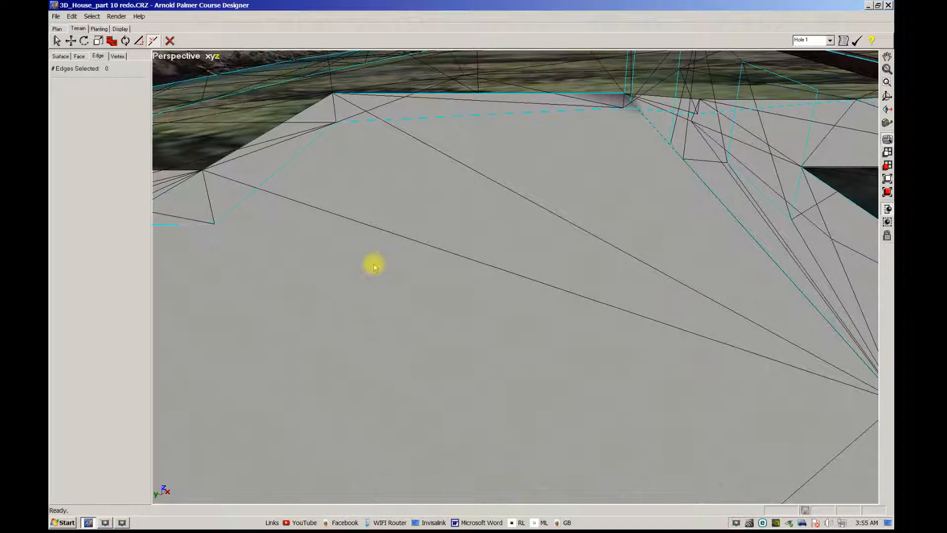
pyautogui.click(501, 185)
# Step: Split the diagonal edge on the patio's end face beside the siding corner, and turn the short vertical edge next to it
pyautogui.scroll(-3, 495, 189)
pyautogui.moveTo(493, 191); pyautogui.dragTo(497, 178, button='middle')
pyautogui.scroll(-2, 500, 188)
pyautogui.scroll(-2, 499, 197)
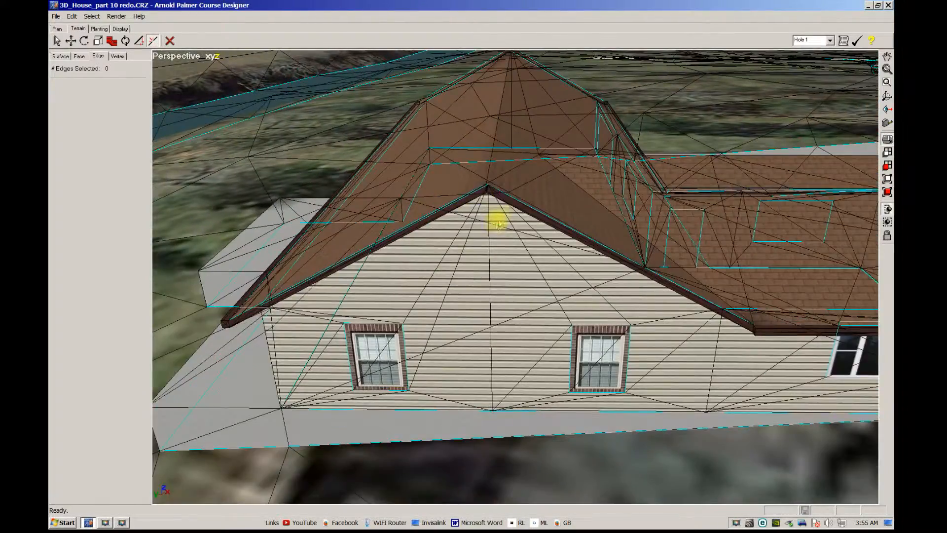
pyautogui.moveTo(498, 218); pyautogui.dragTo(520, 205, button='middle')
pyautogui.moveTo(602, 207); pyautogui.dragTo(526, 197, button='middle')
pyautogui.moveTo(496, 129); pyautogui.dragTo(506, 162, button='middle')
pyautogui.keyDown('ctrl'); pyautogui.moveTo(512, 194); pyautogui.dragTo(522, 226, button='middle'); pyautogui.keyUp('ctrl')
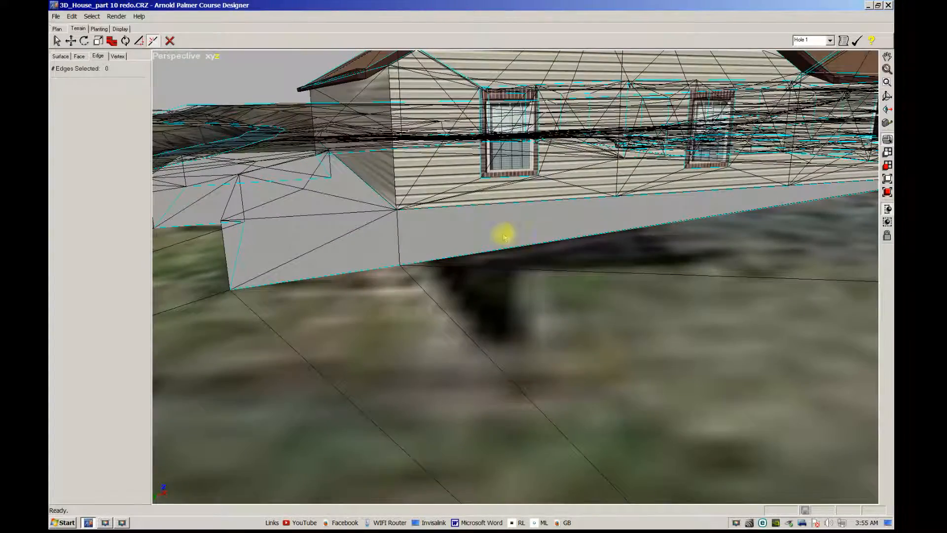
pyautogui.scroll(-1, 510, 226)
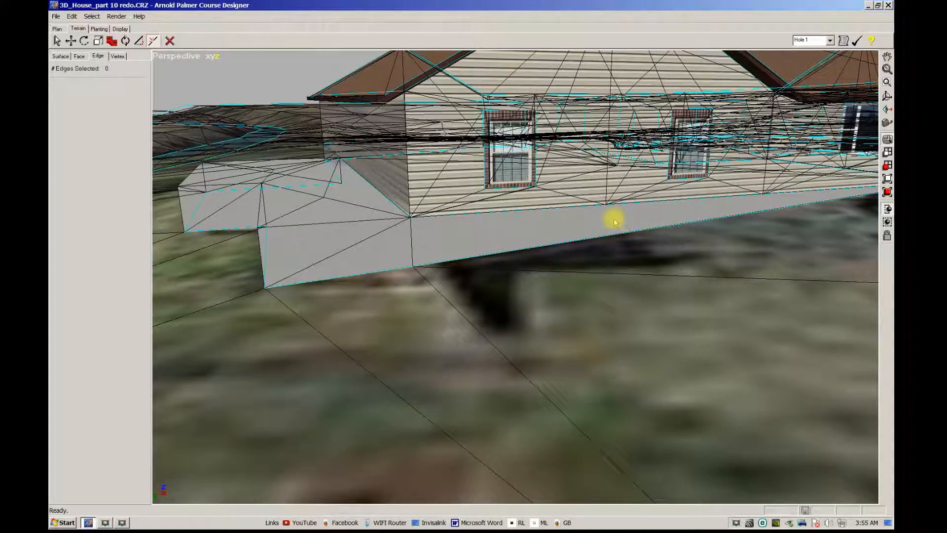
pyautogui.scroll(-1, 587, 225)
pyautogui.moveTo(584, 225)
pyautogui.mouseDown(button='middle')
pyautogui.moveTo(572, 225)
pyautogui.moveTo(585, 224)
pyautogui.mouseUp(button='middle')
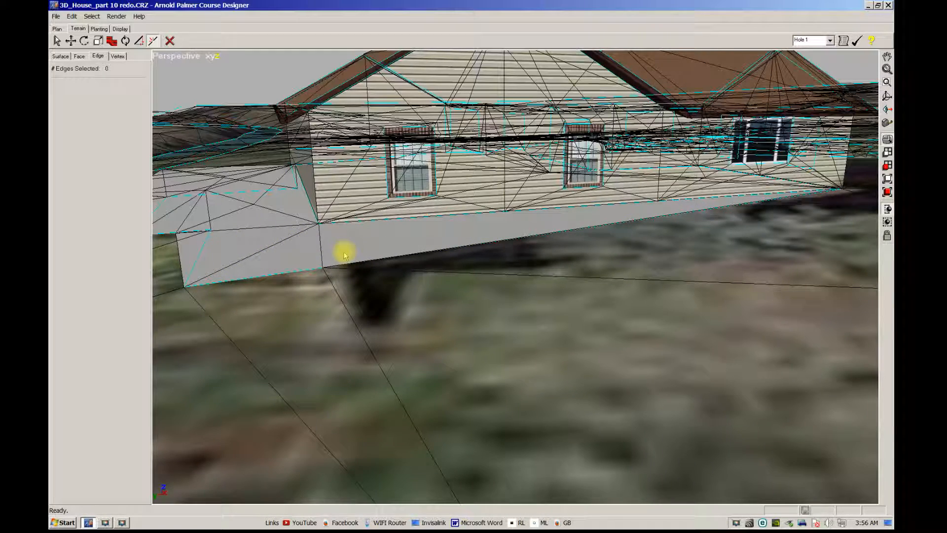
pyautogui.click(251, 255)
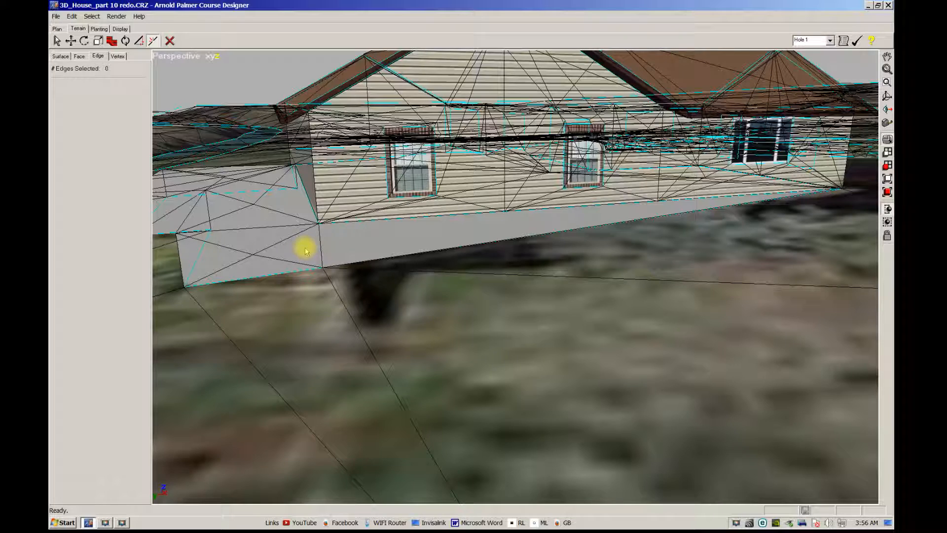
pyautogui.click(125, 41)
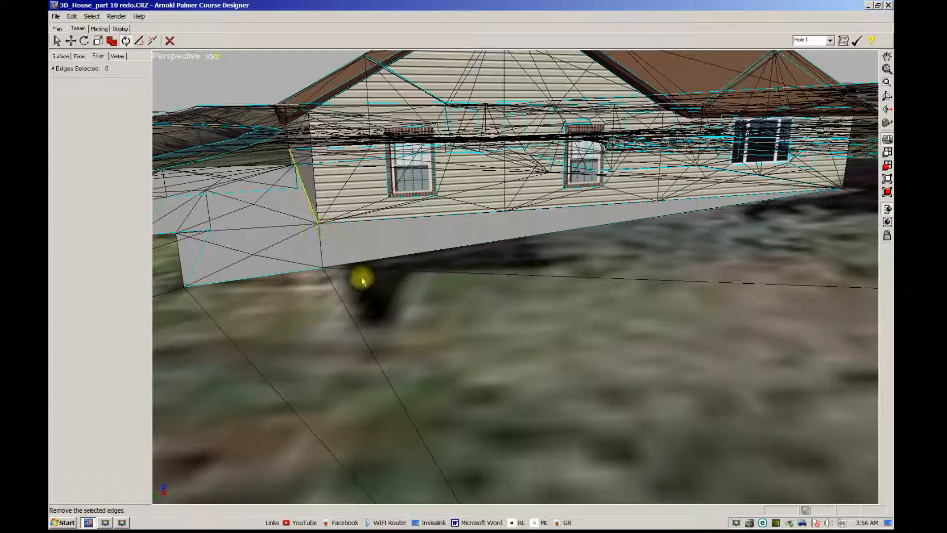
pyautogui.click(320, 245)
# Step: Split the long diagonal edge on the patio's recessed side face, next to the house corner
pyautogui.scroll(-1, 331, 259)
pyautogui.moveTo(340, 257); pyautogui.dragTo(481, 265, button='middle')
pyautogui.scroll(-2, 399, 257)
pyautogui.scroll(1, 432, 273)
pyautogui.scroll(1, 511, 256)
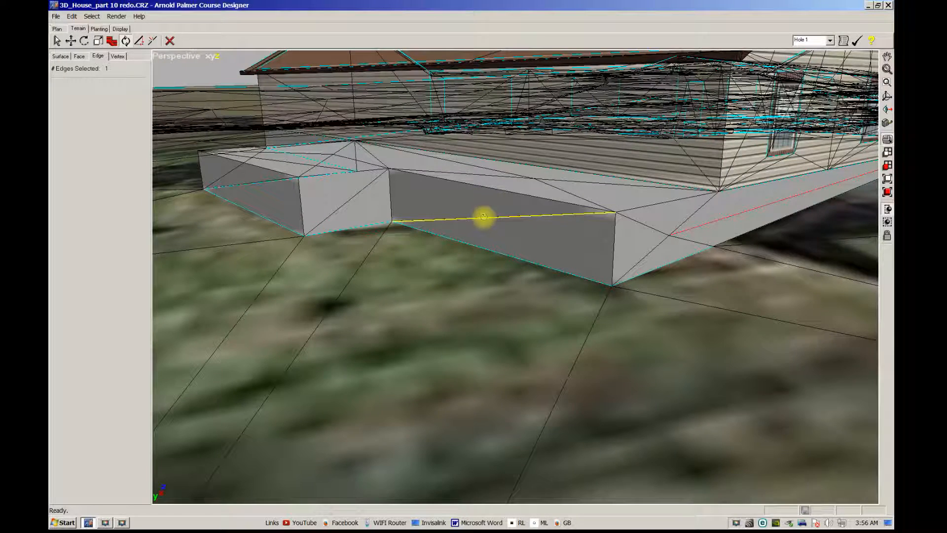
pyautogui.click(150, 40)
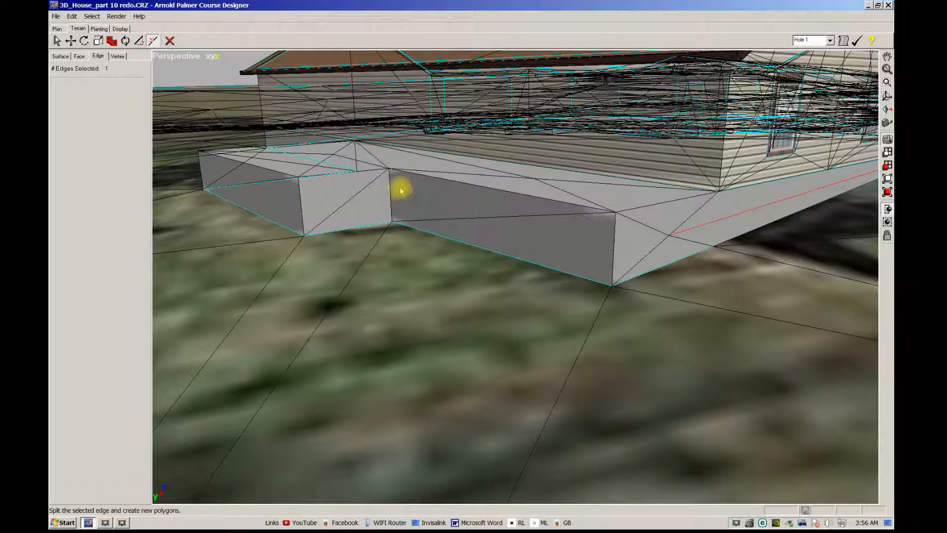
pyautogui.click(501, 217)
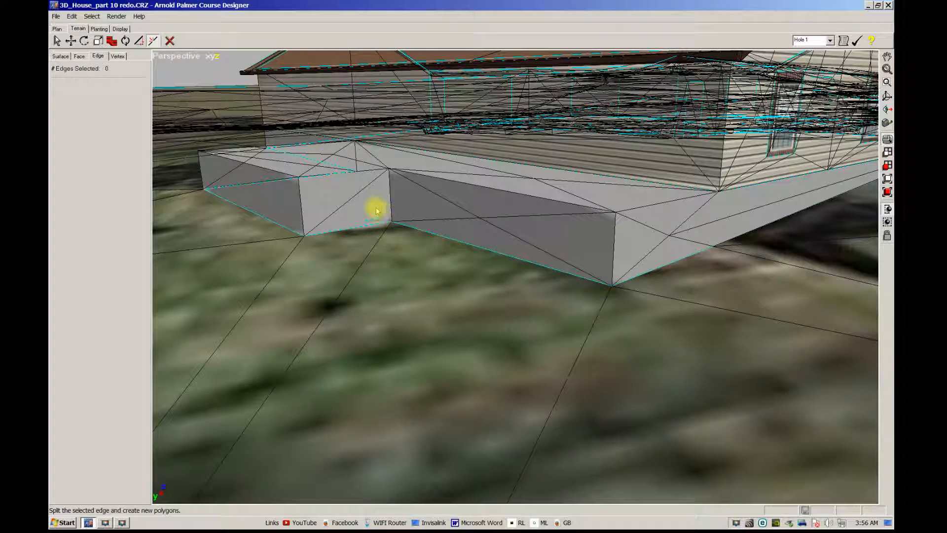
# Step: Split the diagonal edges on the patio's short return face, its long outer face and its end face
pyautogui.click(346, 201)
pyautogui.moveTo(306, 213)
pyautogui.keyDown('ctrl'); pyautogui.mouseDown(button='right')
pyautogui.moveTo(406, 220)
pyautogui.moveTo(380, 224)
pyautogui.moveTo(508, 295)
pyautogui.mouseUp(button='right'); pyautogui.keyUp('ctrl')
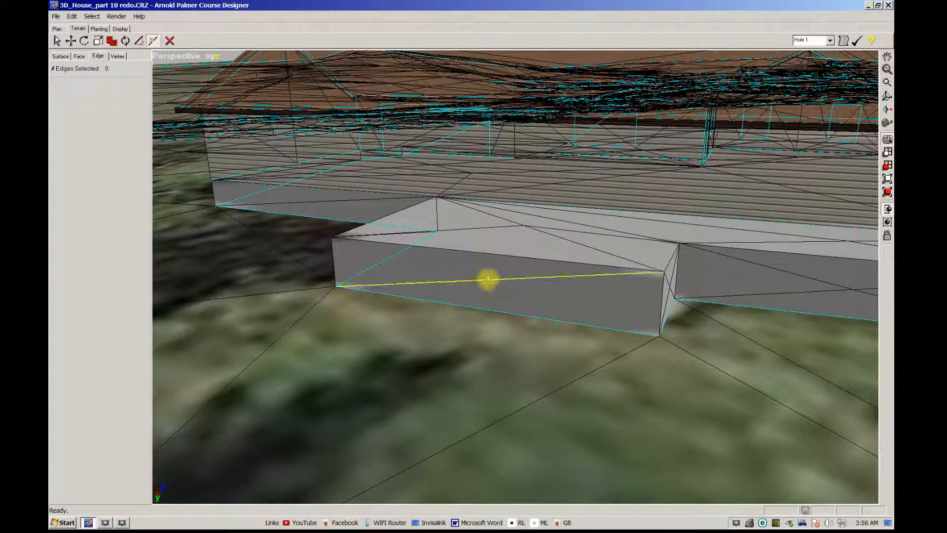
pyautogui.moveTo(383, 313); pyautogui.dragTo(469, 321, button='right')
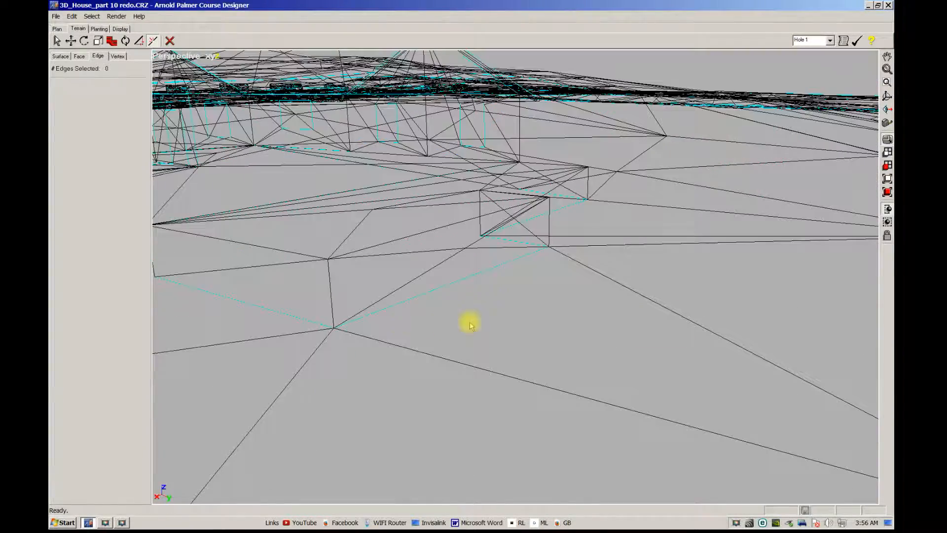
pyautogui.moveTo(248, 267); pyautogui.dragTo(504, 225, button='right')
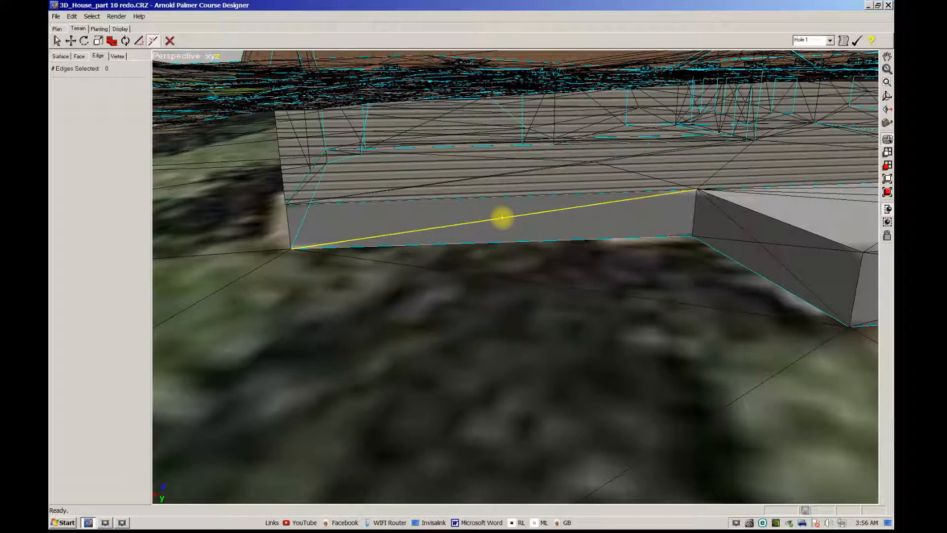
# Step: Split the long diagonal edges on the foundation strips below the siding walls, continuing around to the garage end wall
pyautogui.moveTo(415, 285); pyautogui.dragTo(651, 214, button='right')
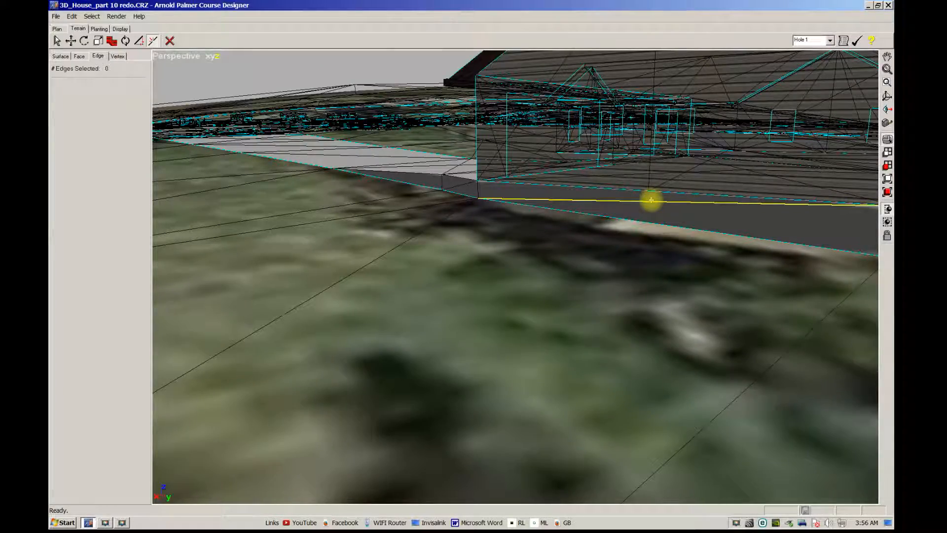
pyautogui.moveTo(480, 265); pyautogui.dragTo(508, 295, button='right')
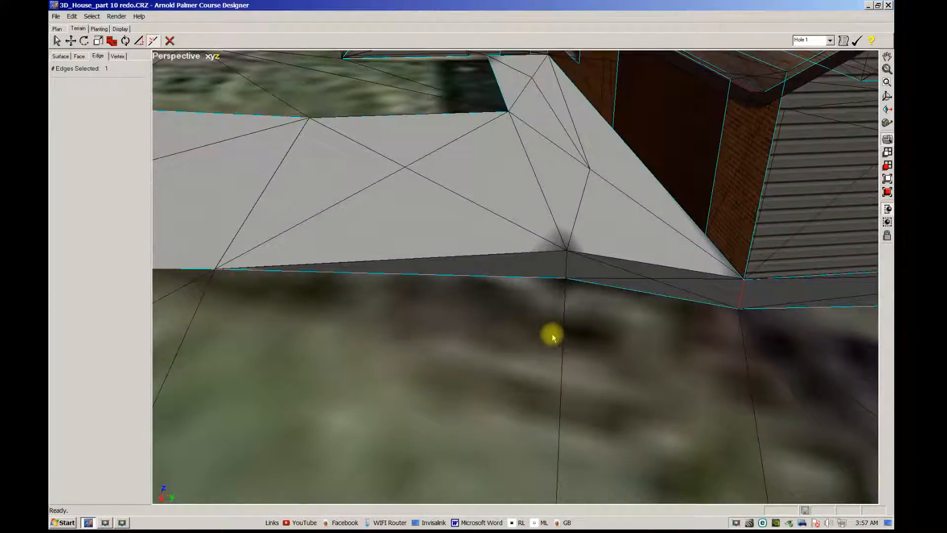
# Step: Split the short vertical edge where the driveway's tapering side face meets the section beside the garage
pyautogui.moveTo(552, 337); pyautogui.dragTo(532, 327, button='right')
pyautogui.moveTo(431, 262); pyautogui.dragTo(405, 285, button='right')
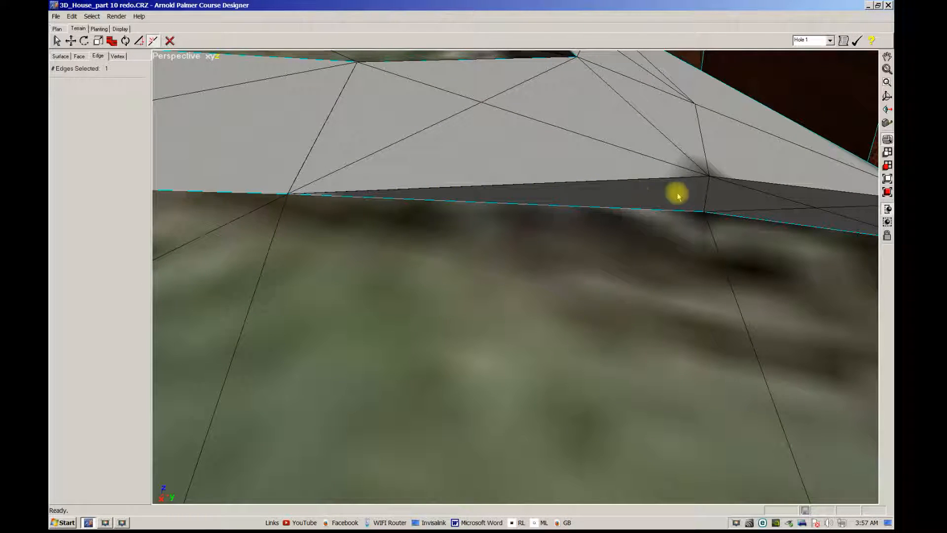
pyautogui.moveTo(676, 197)
pyautogui.mouseDown(button='right')
pyautogui.moveTo(649, 197)
pyautogui.moveTo(662, 197)
pyautogui.mouseUp(button='right')
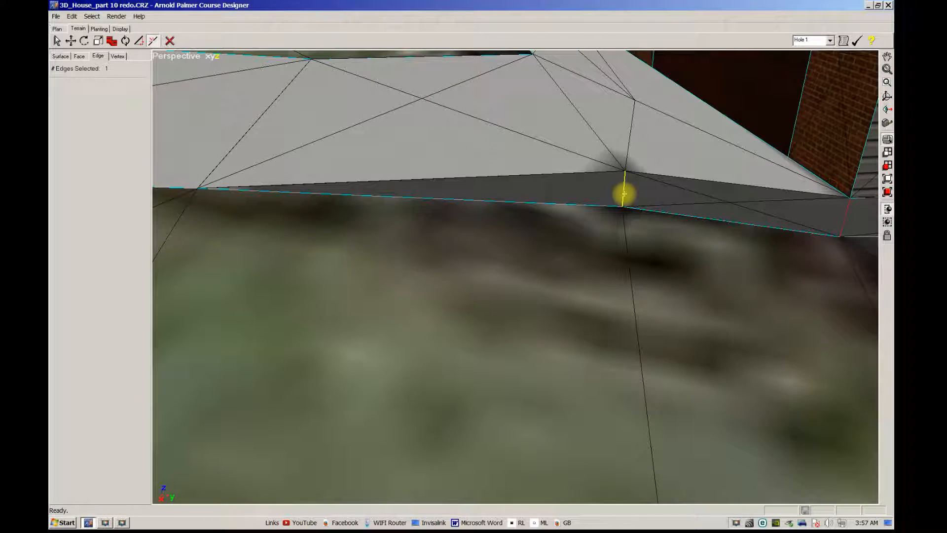
pyautogui.scroll(-5, 510, 256)
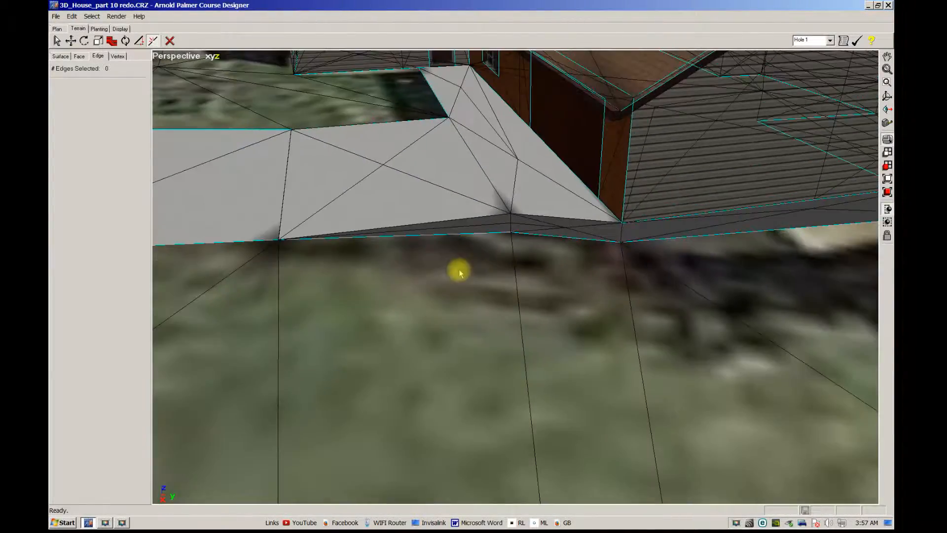
# Step: Switch to face editing and select the whole tapering cement side face along the driveway's edge
pyautogui.moveTo(460, 273); pyautogui.dragTo(463, 345, button='right')
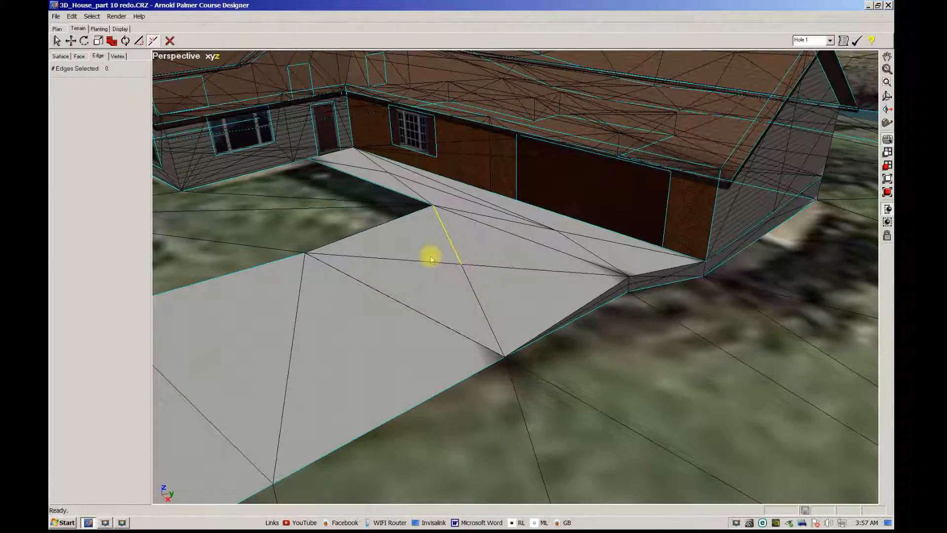
pyautogui.scroll(-1, 586, 340)
pyautogui.keyDown('ctrl'); pyautogui.moveTo(606, 339); pyautogui.dragTo(568, 279, button='right'); pyautogui.keyUp('ctrl')
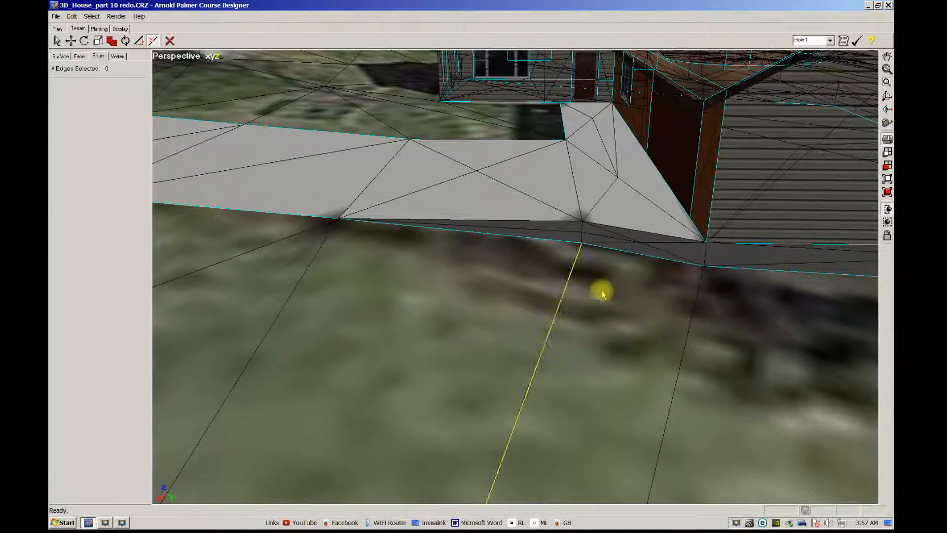
pyautogui.moveTo(792, 324); pyautogui.dragTo(752, 323, button='right')
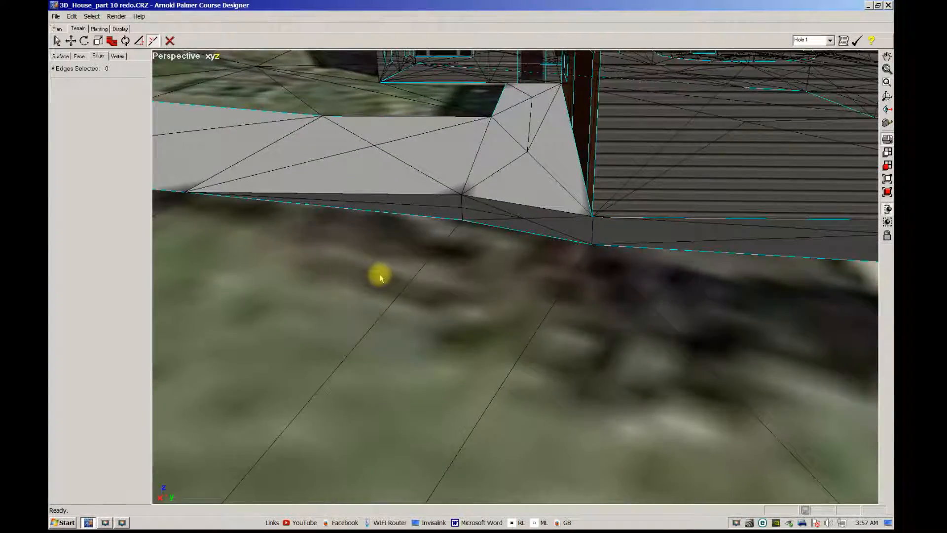
pyautogui.moveTo(380, 278); pyautogui.dragTo(643, 231, button='right')
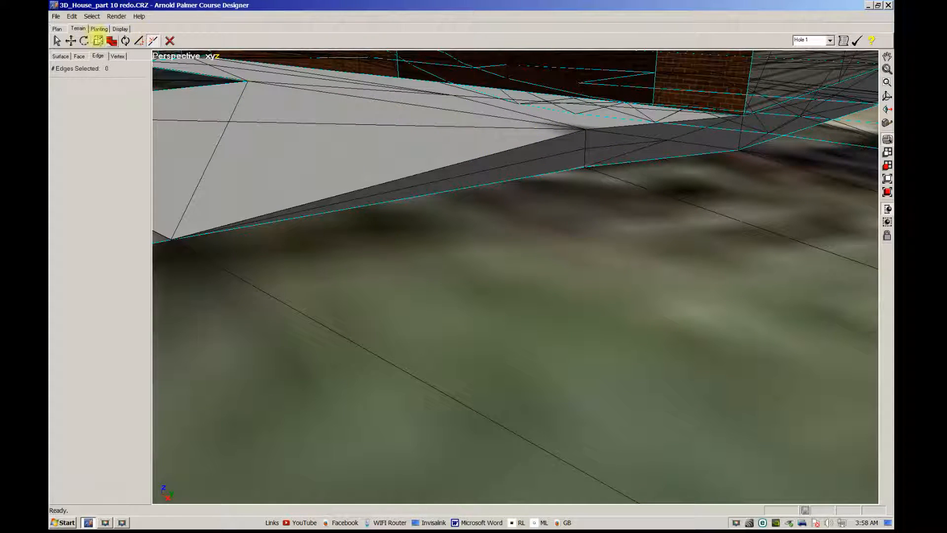
pyautogui.click(79, 56)
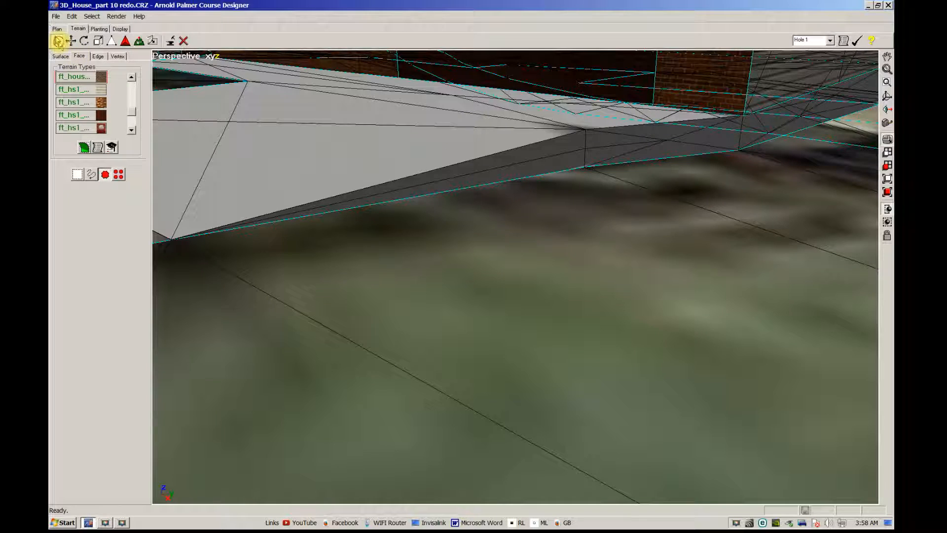
pyautogui.click(91, 175)
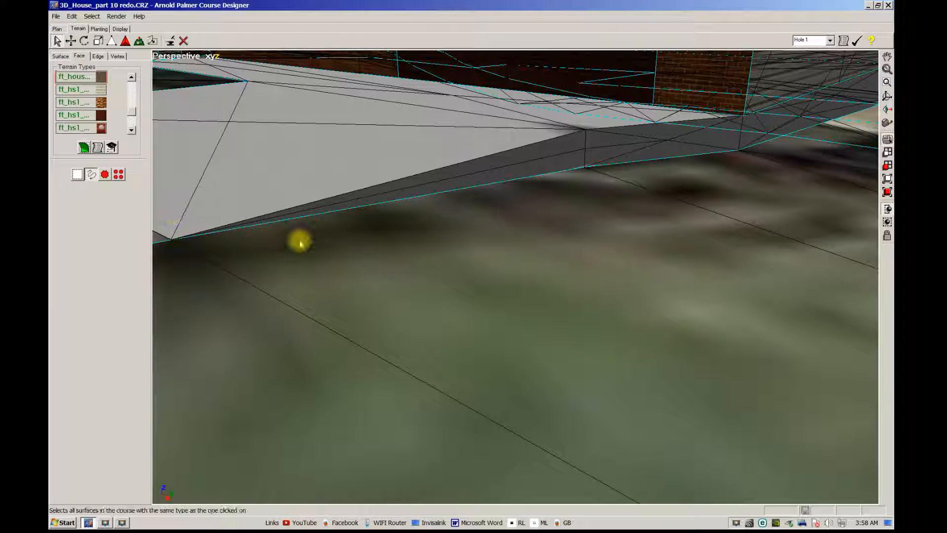
pyautogui.click(553, 168)
# Step: Create a rounded inset shape within the driveway's selected tapering side face, keeping it flat with the face
pyautogui.keyDown('ctrl'); pyautogui.moveTo(584, 202); pyautogui.dragTo(533, 162, button='middle'); pyautogui.keyUp('ctrl')
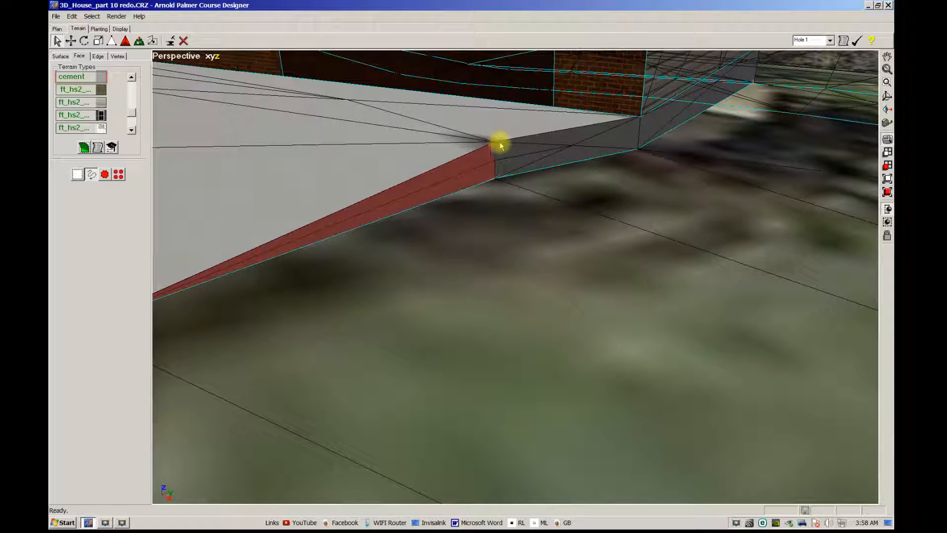
pyautogui.keyDown('ctrl'); pyautogui.moveTo(553, 169); pyautogui.dragTo(554, 216, button='middle'); pyautogui.keyUp('ctrl')
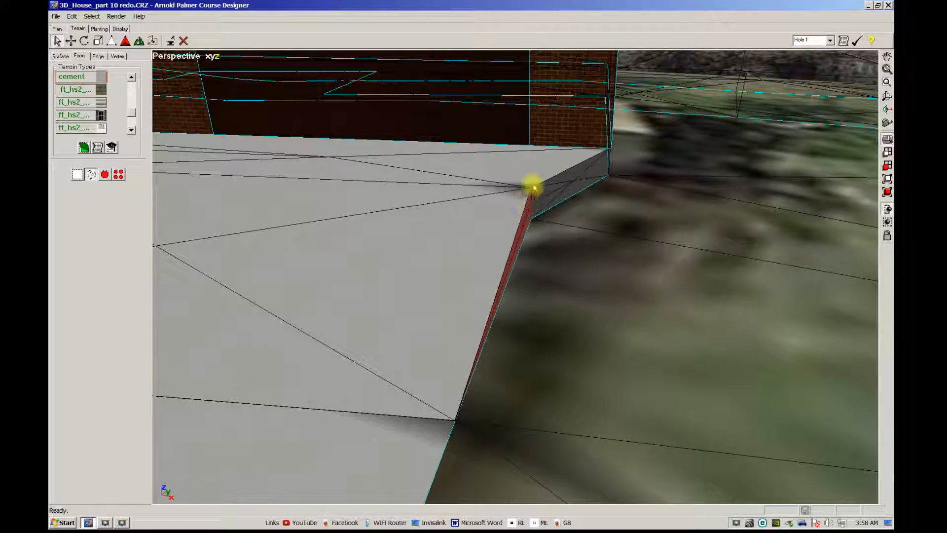
pyautogui.keyDown('ctrl'); pyautogui.moveTo(586, 205); pyautogui.dragTo(561, 207, button='middle'); pyautogui.keyUp('ctrl')
pyautogui.scroll(2, 546, 246)
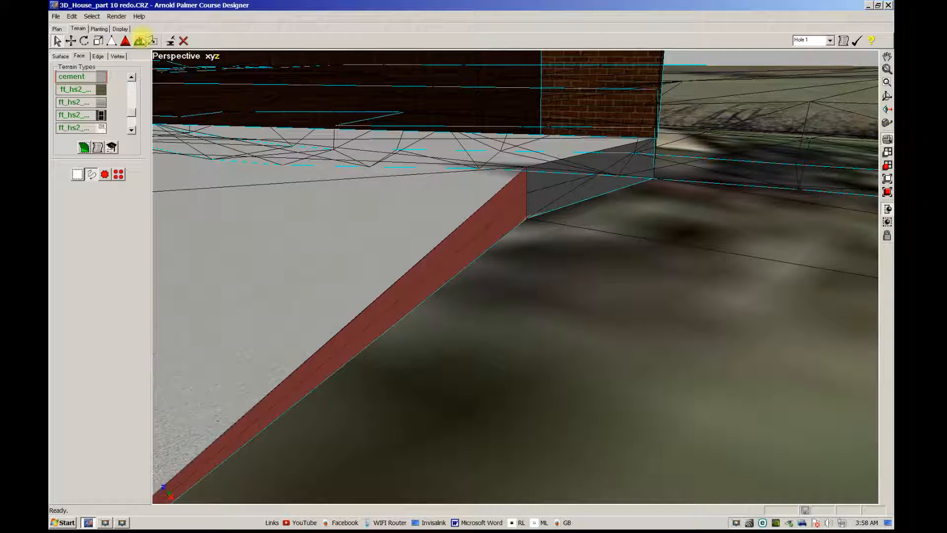
pyautogui.click(140, 41)
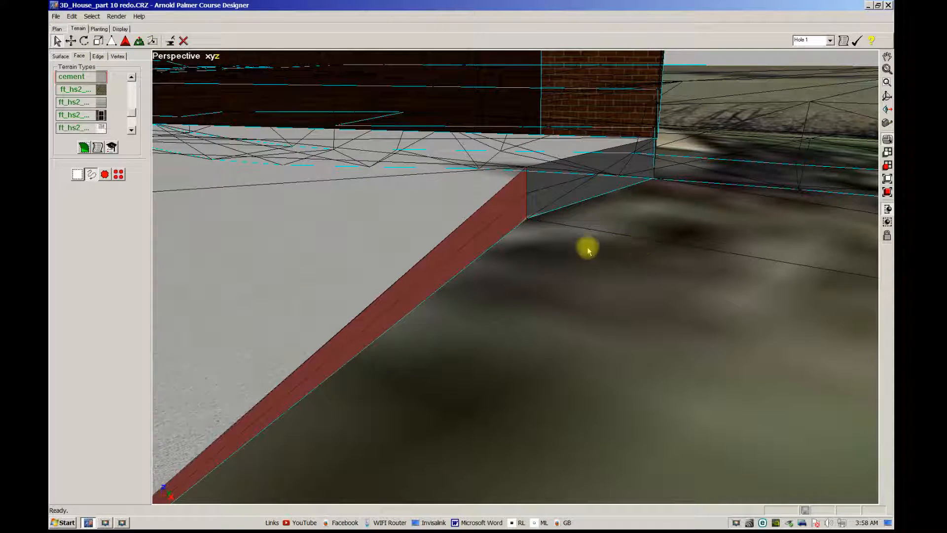
pyautogui.moveTo(524, 299); pyautogui.dragTo(536, 300, button='middle')
pyautogui.scroll(1, 576, 275)
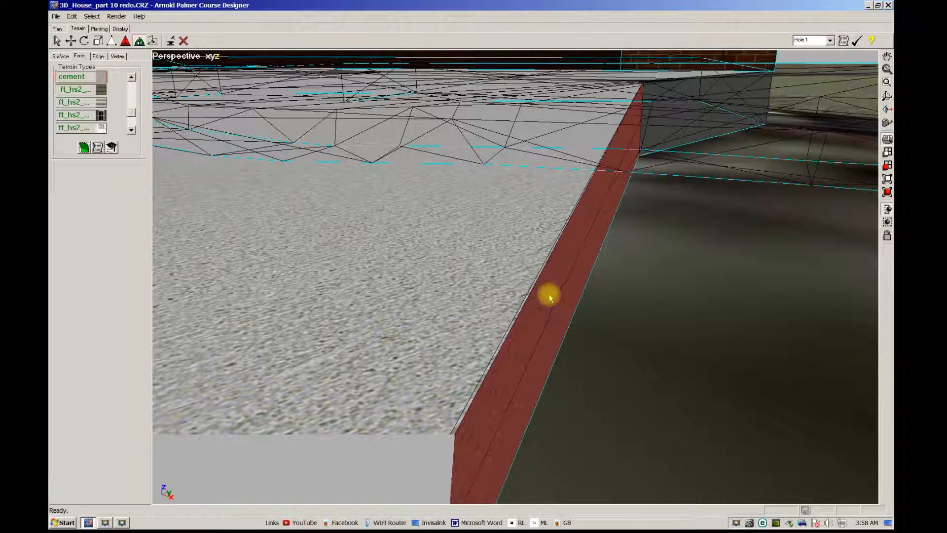
pyautogui.click(551, 298)
pyautogui.moveTo(606, 296); pyautogui.dragTo(540, 287)
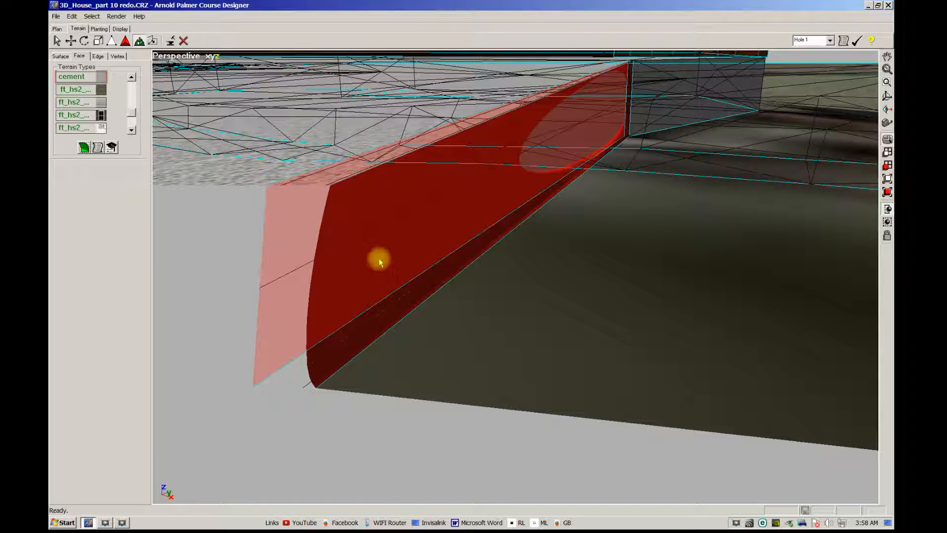
pyautogui.click(465, 316)
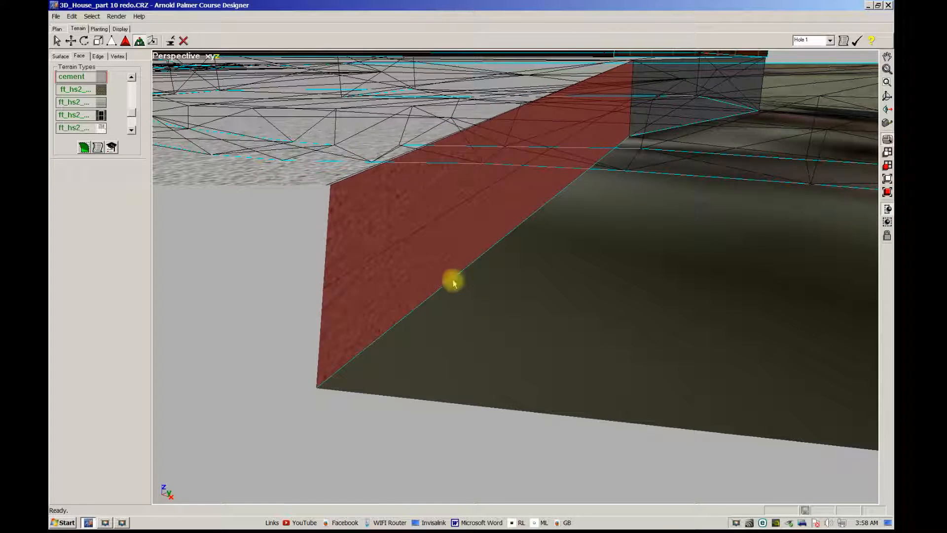
pyautogui.click(385, 231)
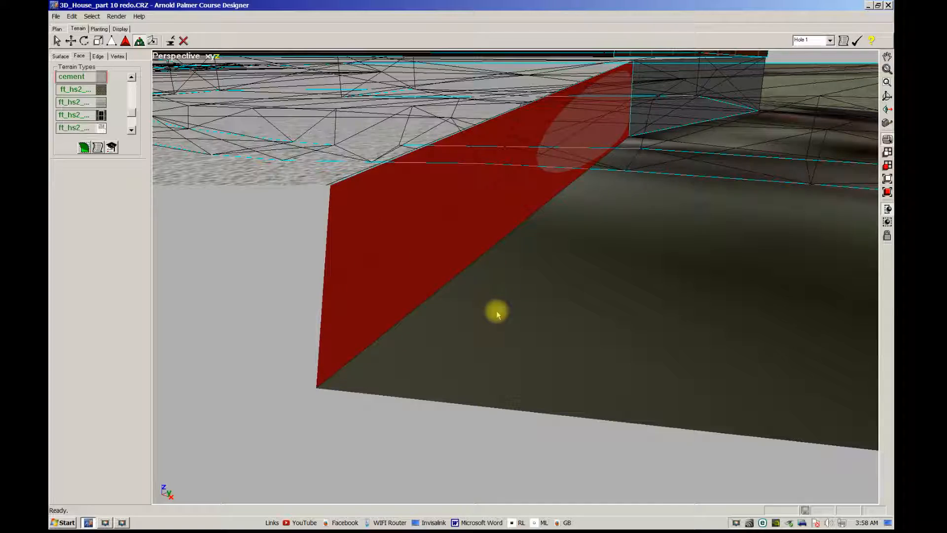
# Step: Select the adjoining cement side face that runs to the garage's brick corner and create a rounded inset shape within it
pyautogui.moveTo(498, 310); pyautogui.dragTo(497, 310, button='middle')
pyautogui.moveTo(597, 301); pyautogui.dragTo(592, 396, button='middle')
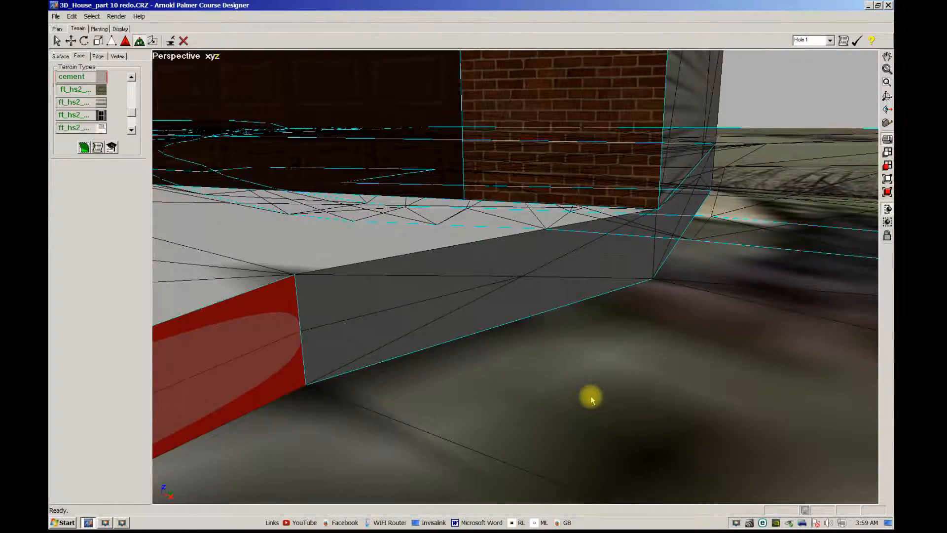
pyautogui.scroll(3, 592, 395)
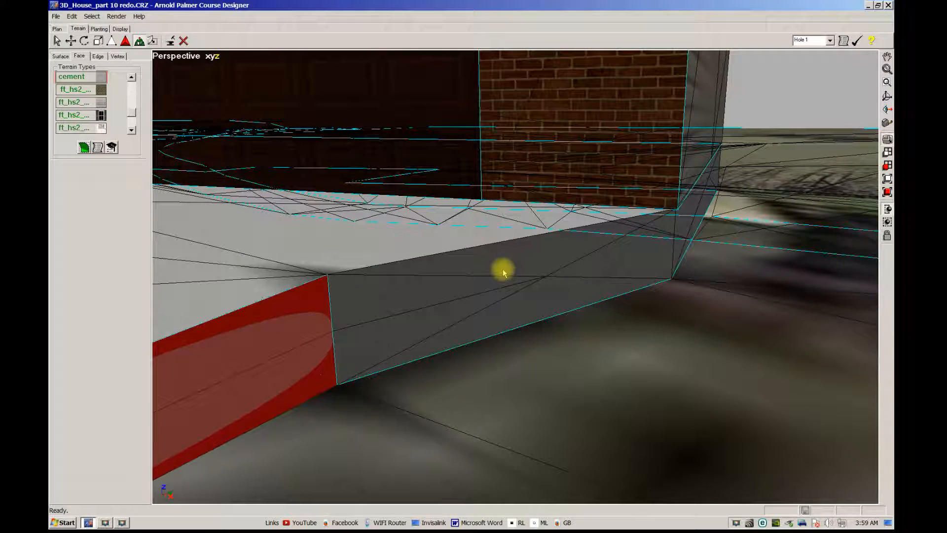
pyautogui.click(538, 261)
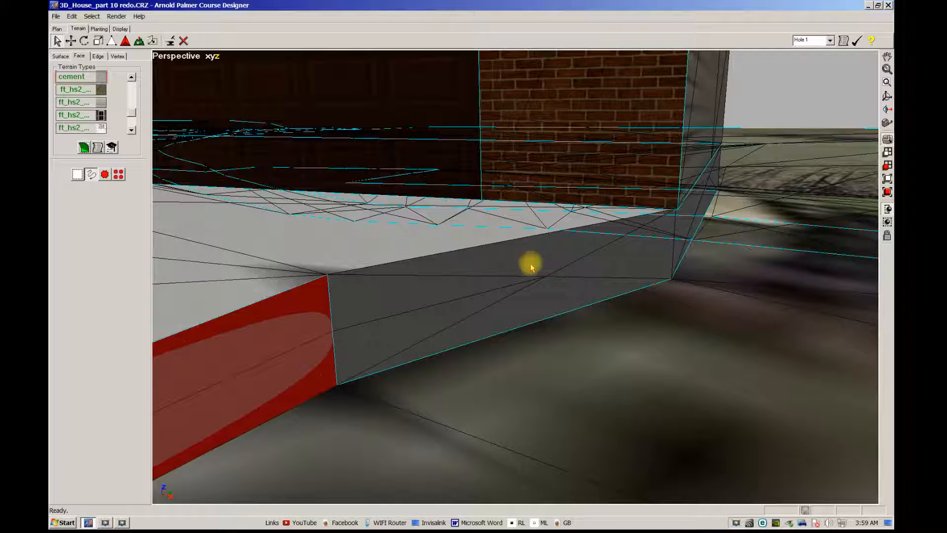
pyautogui.click(542, 284)
pyautogui.scroll(3, 538, 293)
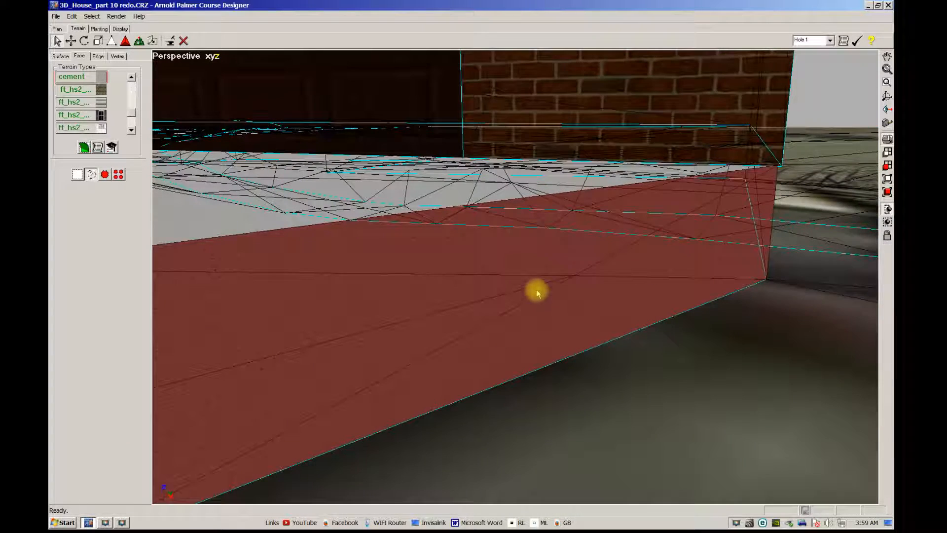
pyautogui.scroll(-3, 446, 289)
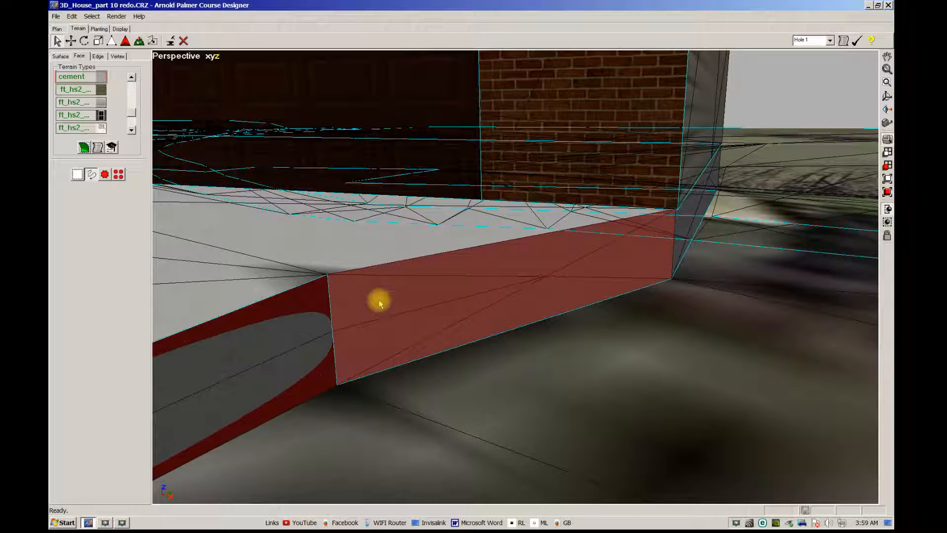
pyautogui.press('p')
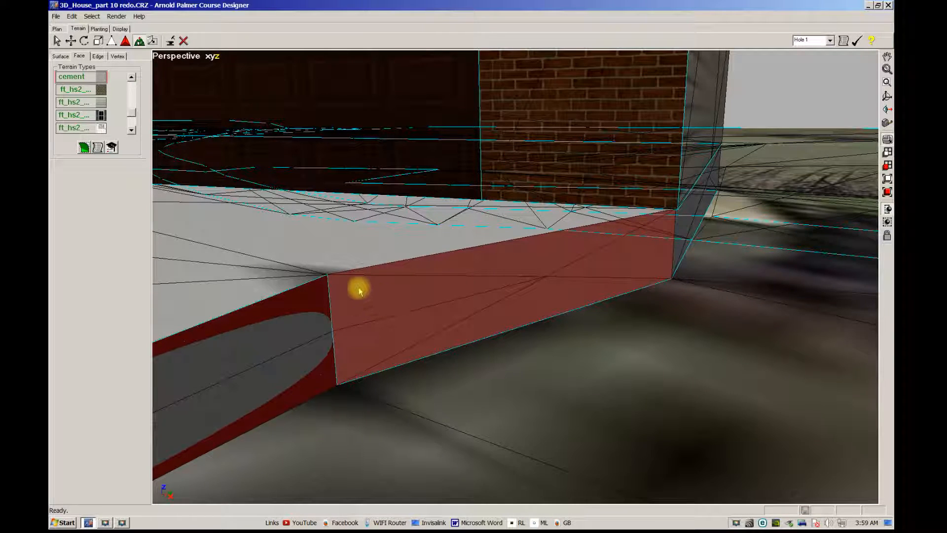
pyautogui.click(359, 292)
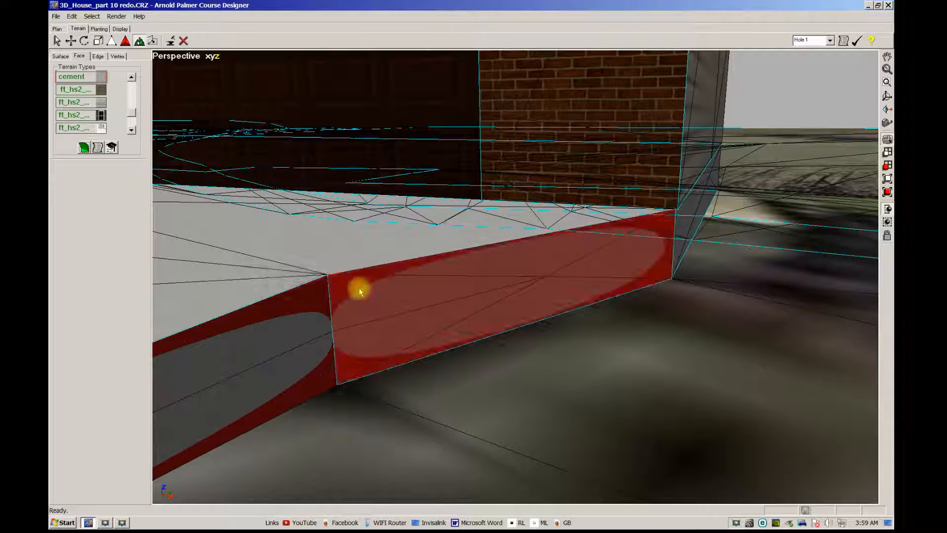
# Step: Select the cement foundation face beneath the garage's siding side wall and create a rounded inset shape within it
pyautogui.moveTo(375, 303); pyautogui.dragTo(481, 319, button='middle')
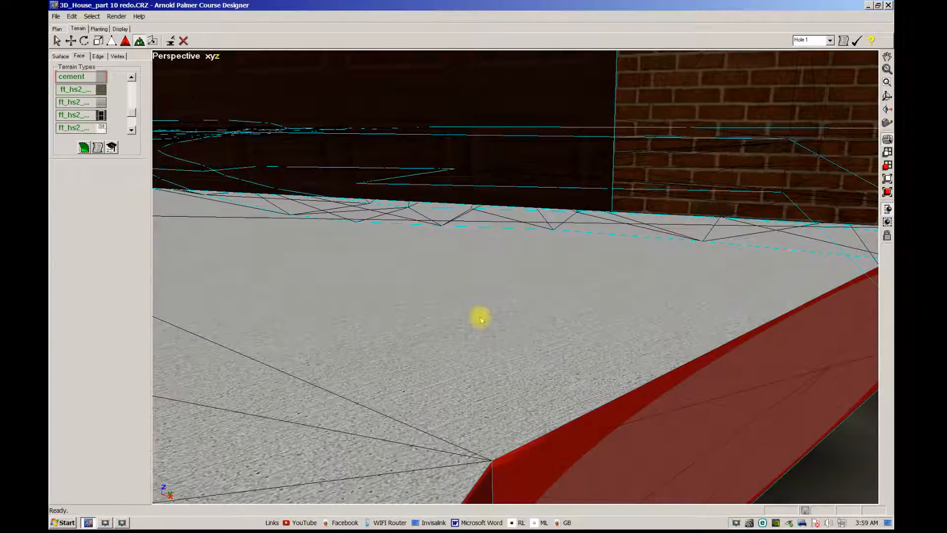
pyautogui.moveTo(553, 326); pyautogui.dragTo(559, 295, button='middle')
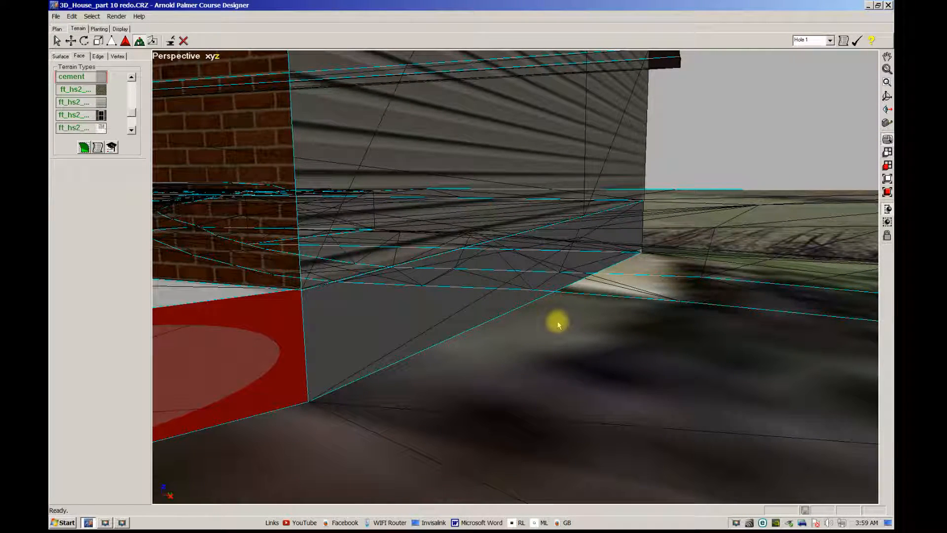
pyautogui.press('Escape')
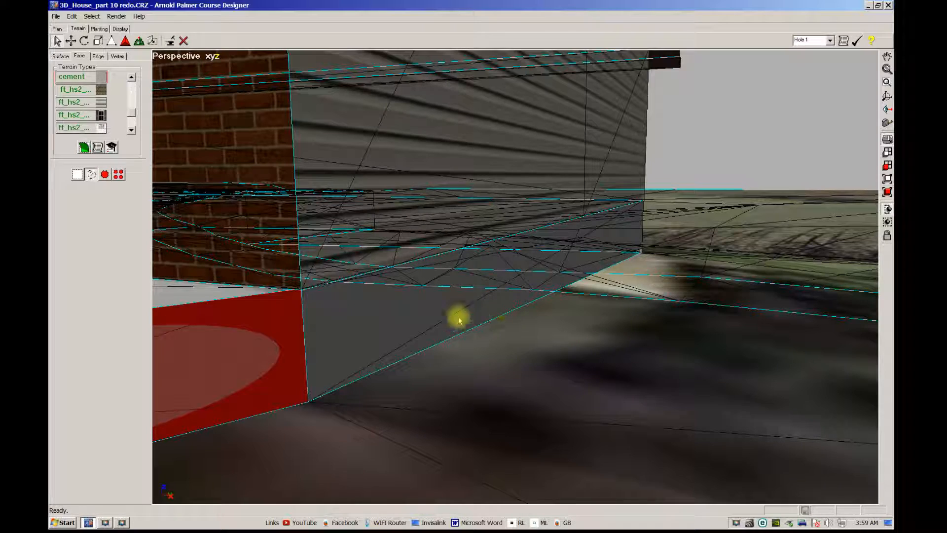
pyautogui.scroll(3, 501, 309)
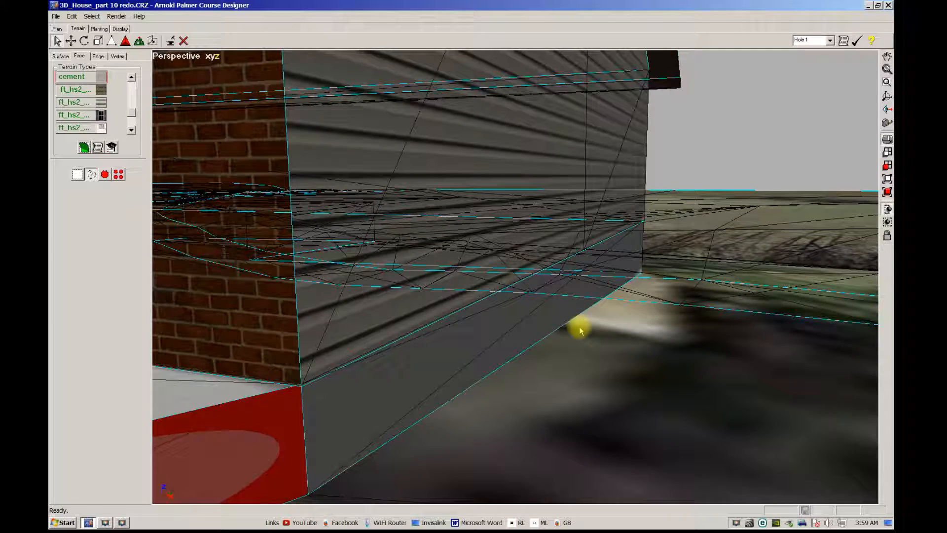
pyautogui.scroll(4, 580, 331)
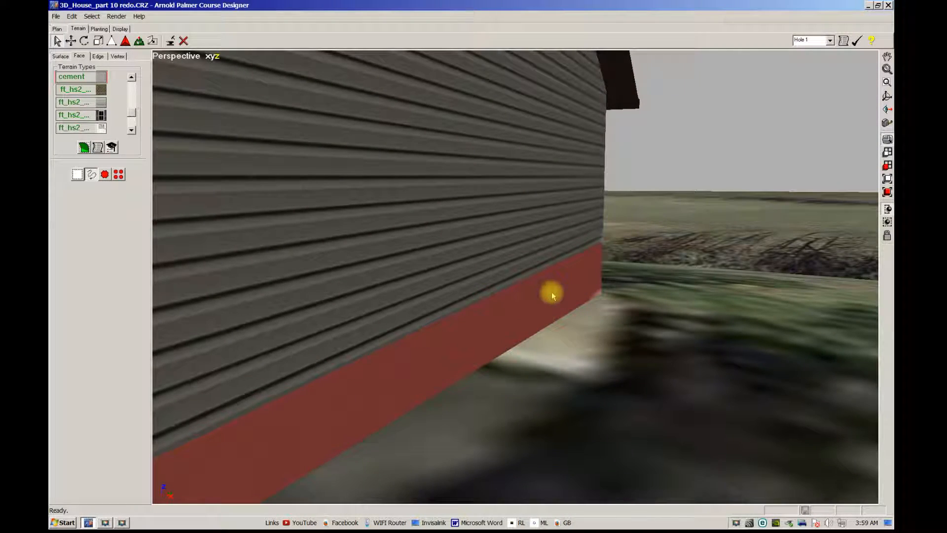
pyautogui.scroll(-2, 560, 313)
pyautogui.moveTo(560, 313); pyautogui.dragTo(588, 317, button='middle')
pyautogui.scroll(2, 608, 311)
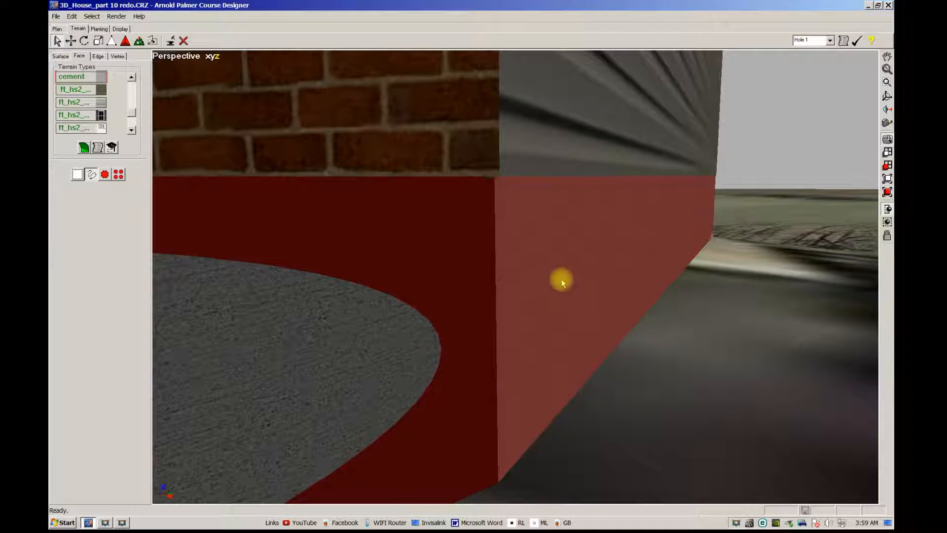
pyautogui.press('e')
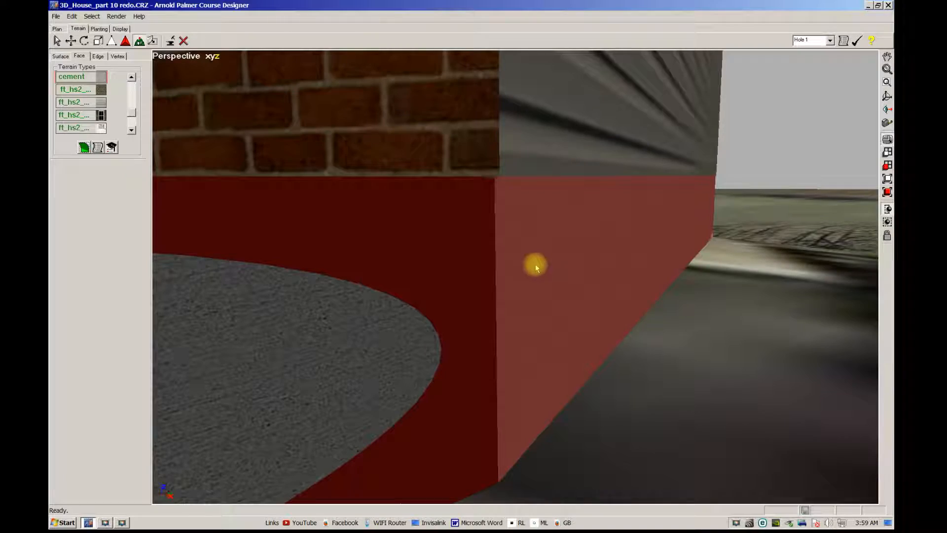
pyautogui.click(532, 259)
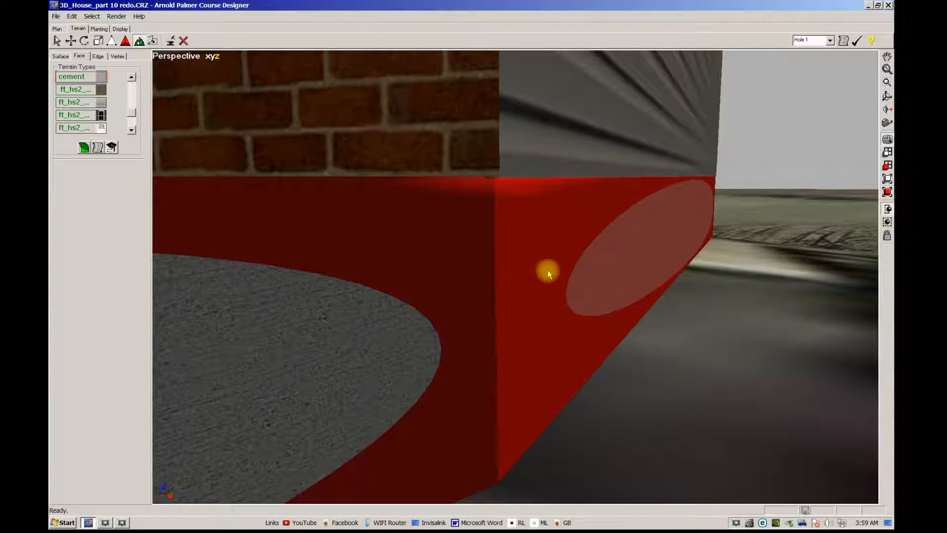
# Step: Select the whole foundation face along the rear siding wall up to the patio and create a rounded inset shape within it
pyautogui.moveTo(552, 273); pyautogui.dragTo(467, 271, button='middle')
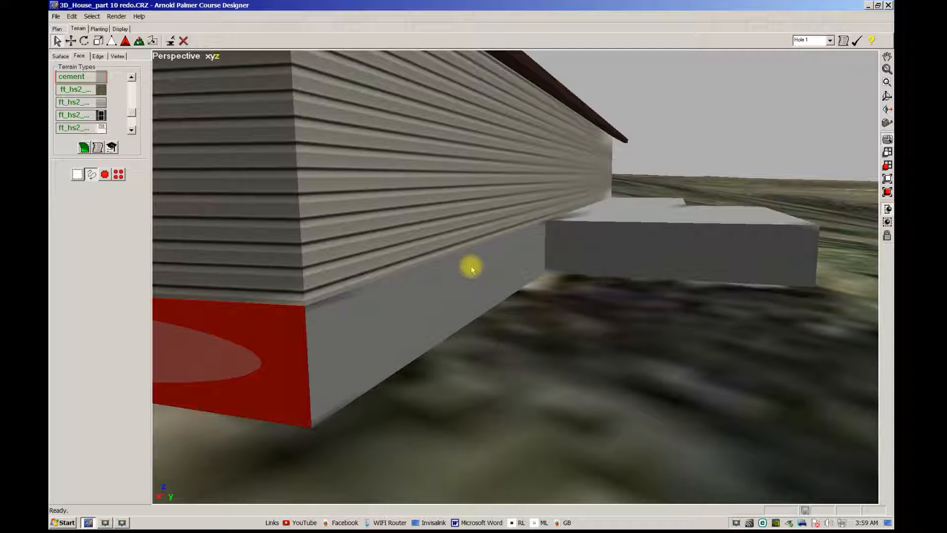
pyautogui.click(471, 270)
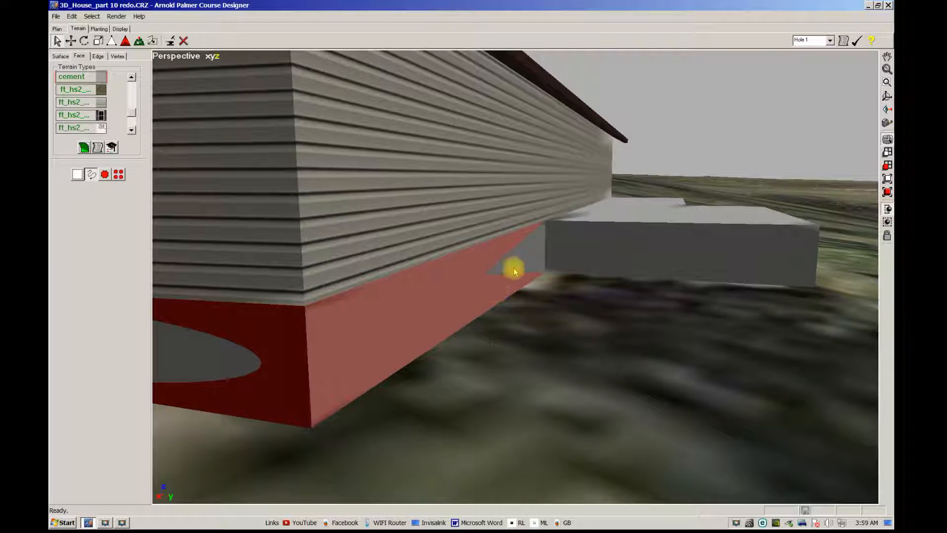
pyautogui.scroll(3, 367, 331)
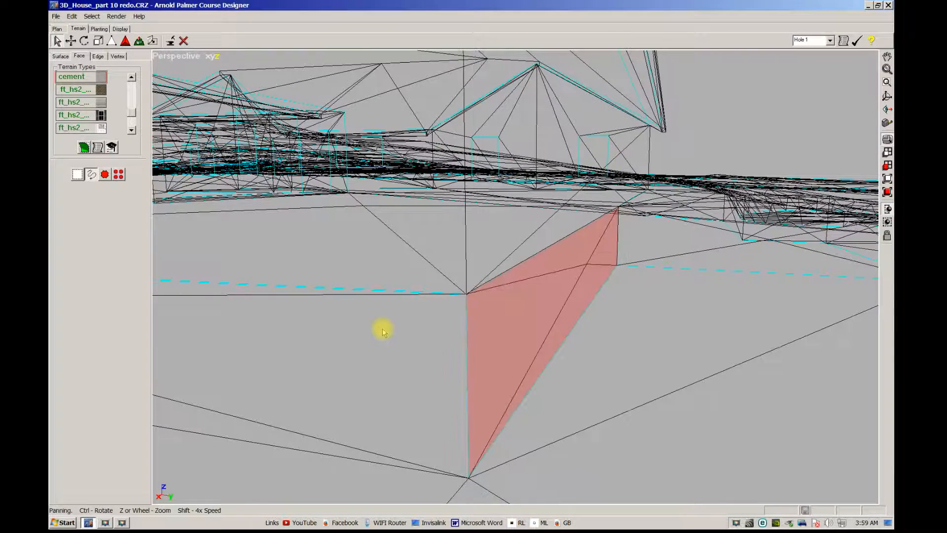
pyautogui.scroll(2, 512, 321)
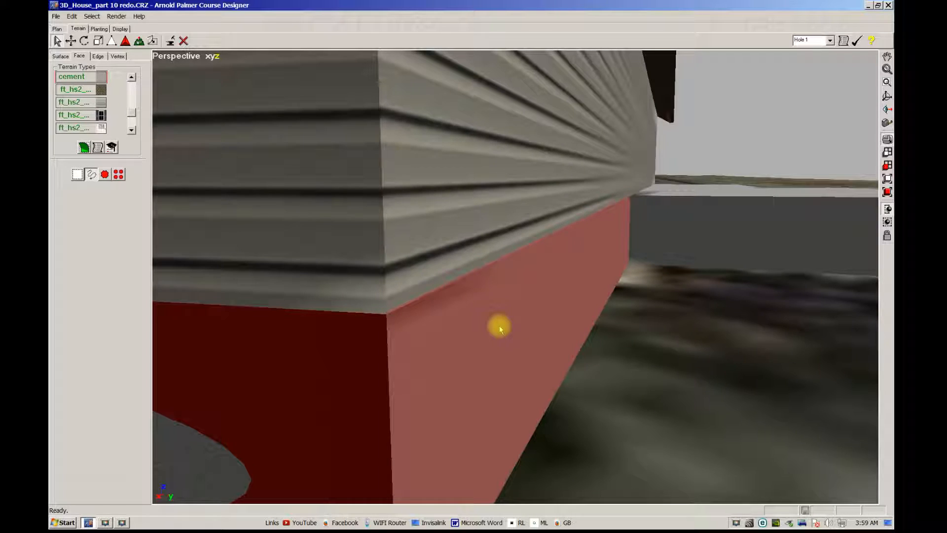
pyautogui.press('t')
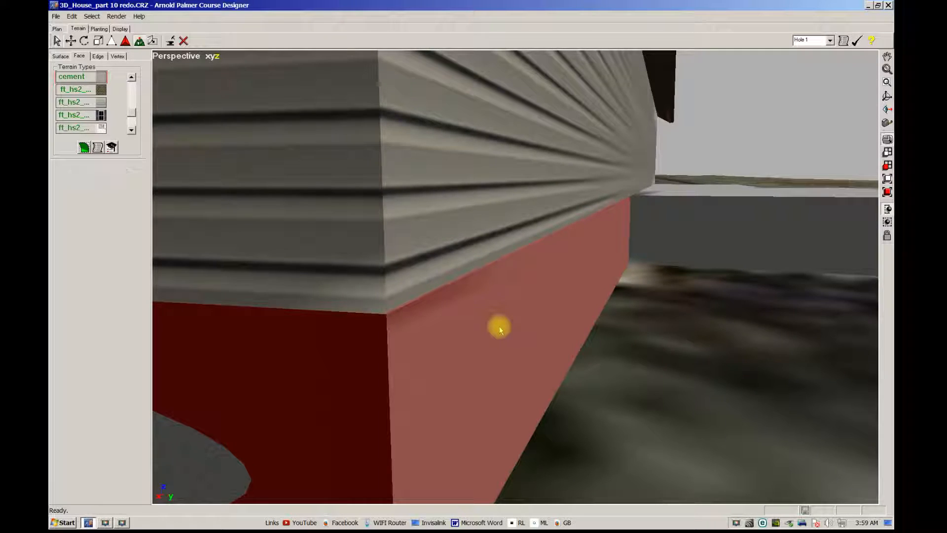
pyautogui.click(418, 345)
# Step: Select the patio's end face running outward from the rear wall's foundation and create a rounded inset shape within it
pyautogui.scroll(-3, 531, 336)
pyautogui.moveTo(531, 336)
pyautogui.mouseDown(button='middle')
pyautogui.moveTo(601, 339)
pyautogui.moveTo(522, 342)
pyautogui.mouseUp(button='middle')
pyautogui.scroll(2, 513, 340)
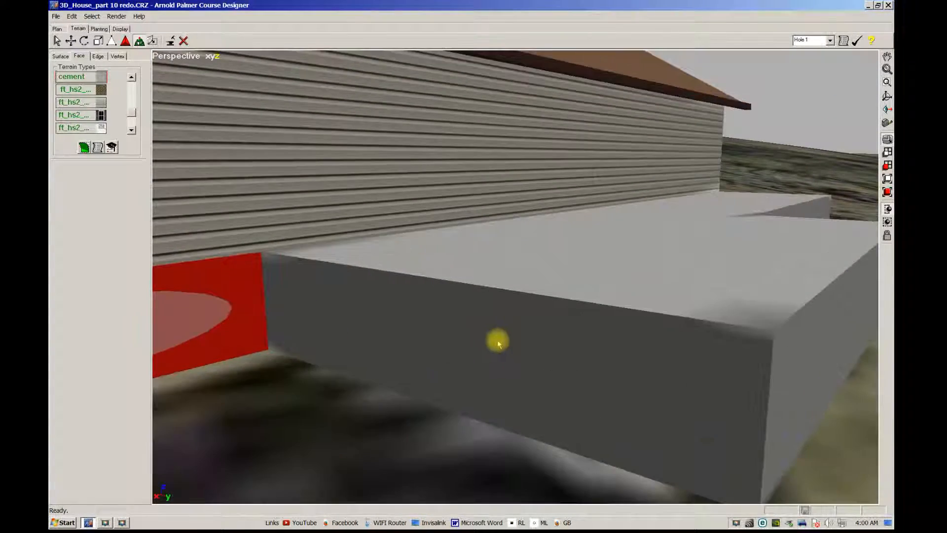
pyautogui.press('s')
pyautogui.click(461, 355)
pyautogui.keyDown('ctrl'); pyautogui.click(407, 330); pyautogui.keyUp('ctrl')
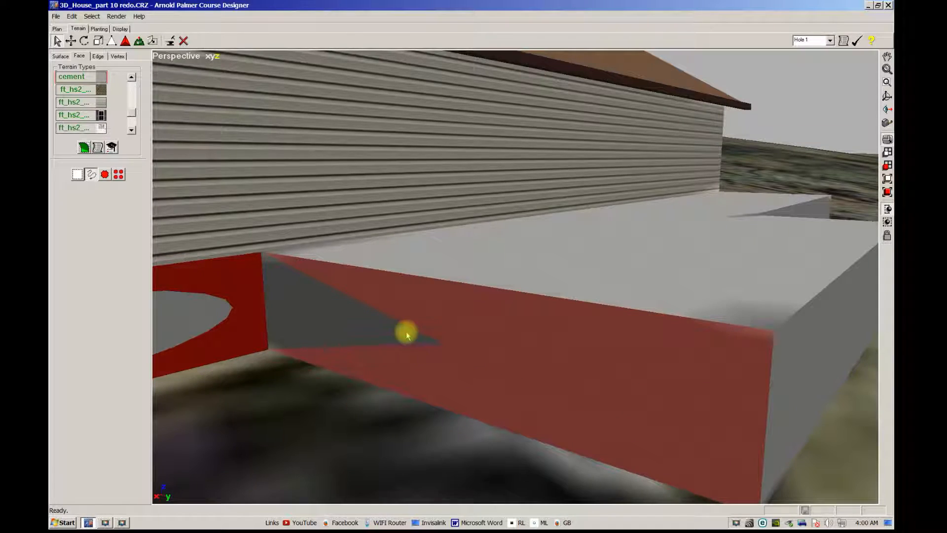
pyautogui.moveTo(613, 339); pyautogui.dragTo(511, 344, button='middle')
pyautogui.scroll(2, 511, 344)
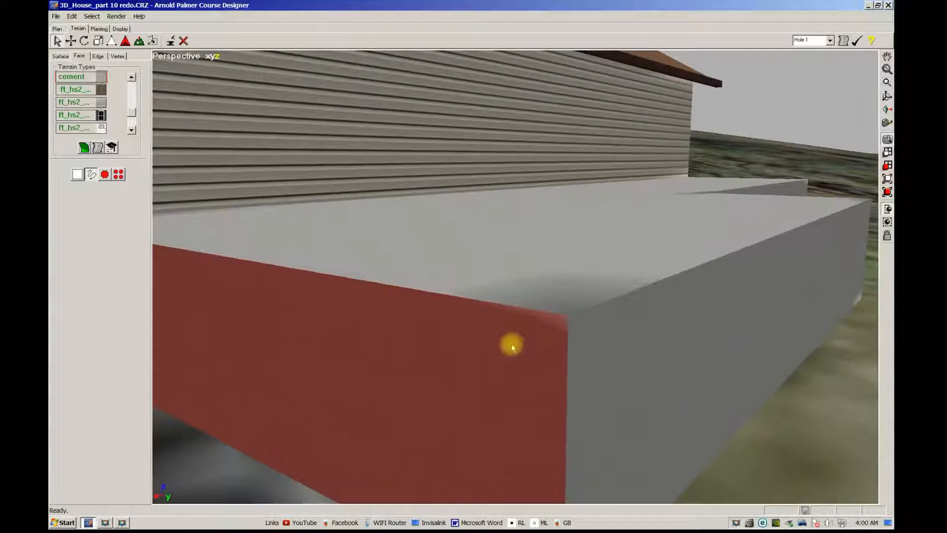
pyautogui.press('t')
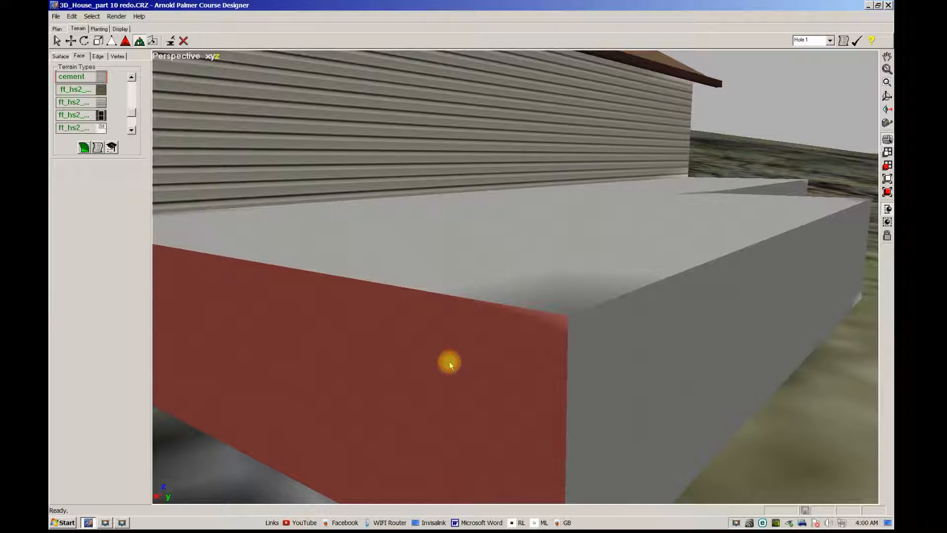
# Step: Select the outer side face of the patio's projecting section, parallel to the house wall, and create a rounded inset shape within it
pyautogui.moveTo(509, 359)
pyautogui.mouseDown(button='middle')
pyautogui.moveTo(545, 360)
pyautogui.moveTo(577, 345)
pyautogui.mouseUp(button='middle')
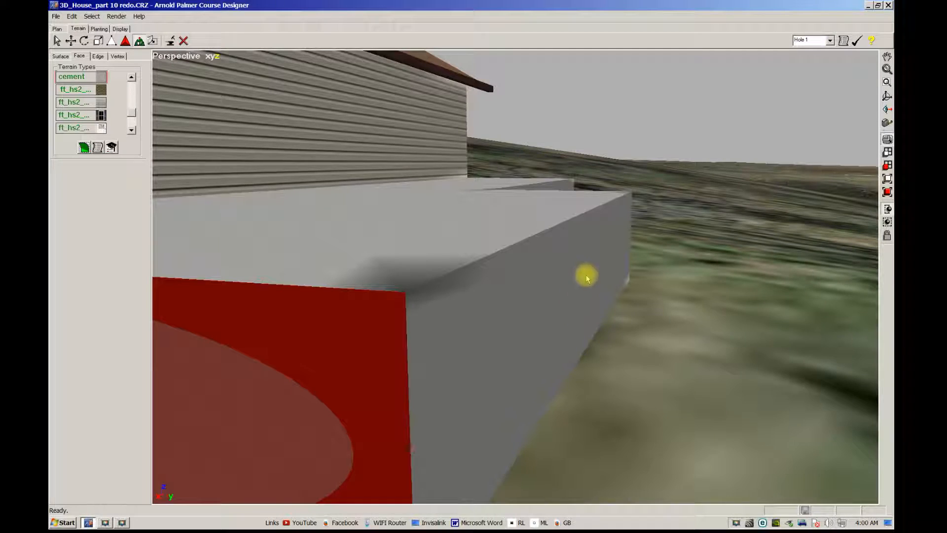
pyautogui.press('w')
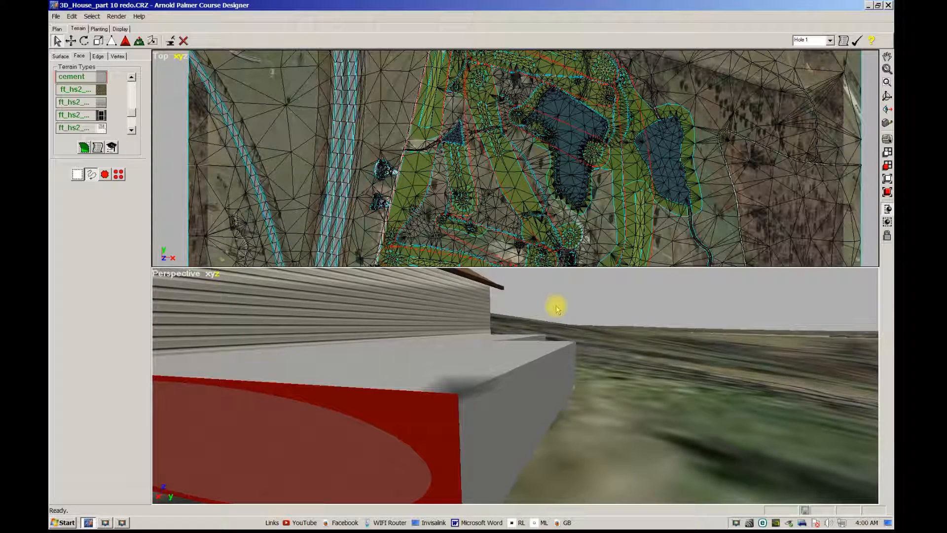
pyautogui.press('w')
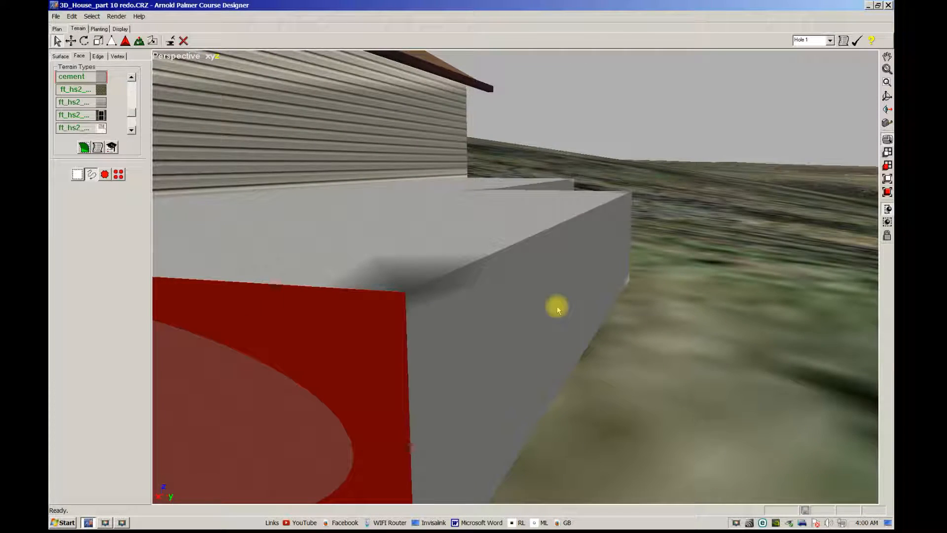
pyautogui.click(547, 276)
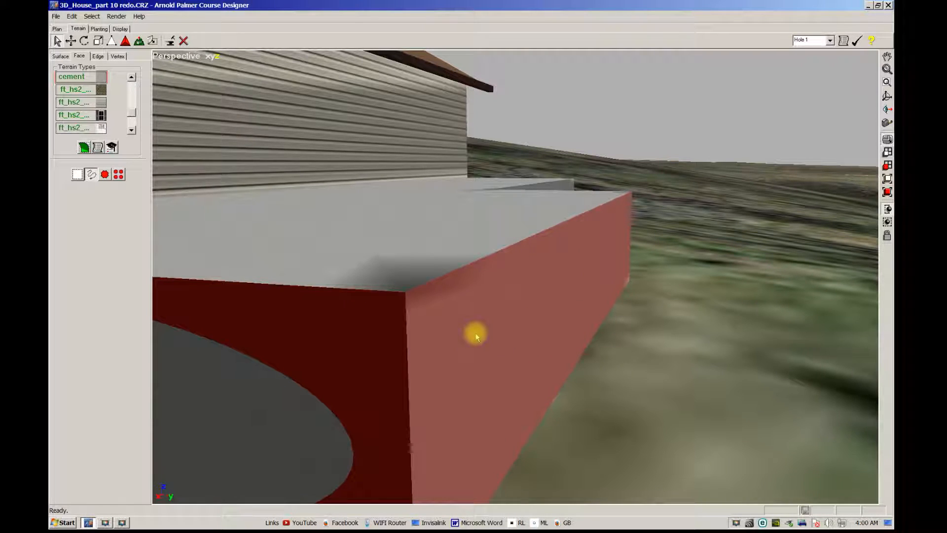
pyautogui.press('e')
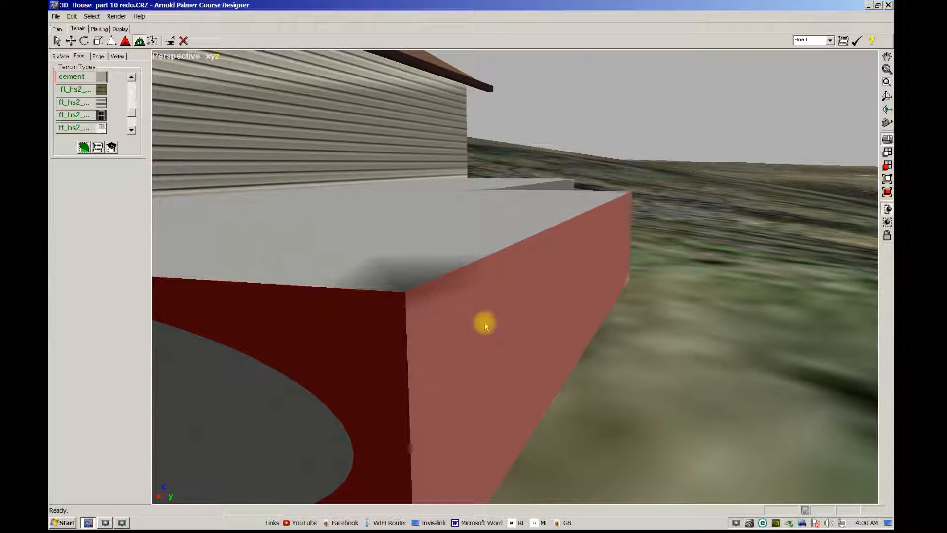
pyautogui.click(484, 323)
# Step: Select all parts of the projecting section's return face leading to the patio's inner corner and create a rounded inset shape within it
pyautogui.moveTo(511, 315); pyautogui.dragTo(482, 326, button='middle')
pyautogui.scroll(1, 387, 311)
pyautogui.moveTo(379, 313); pyautogui.dragTo(385, 314, button='middle')
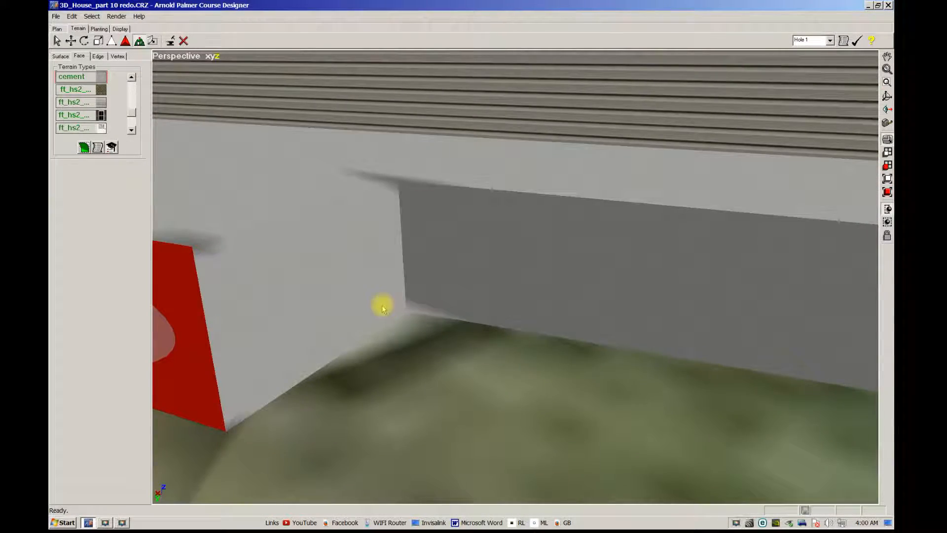
pyautogui.press('s')
pyautogui.click(293, 269)
pyautogui.keyDown('ctrl'); pyautogui.click(345, 303); pyautogui.keyUp('ctrl')
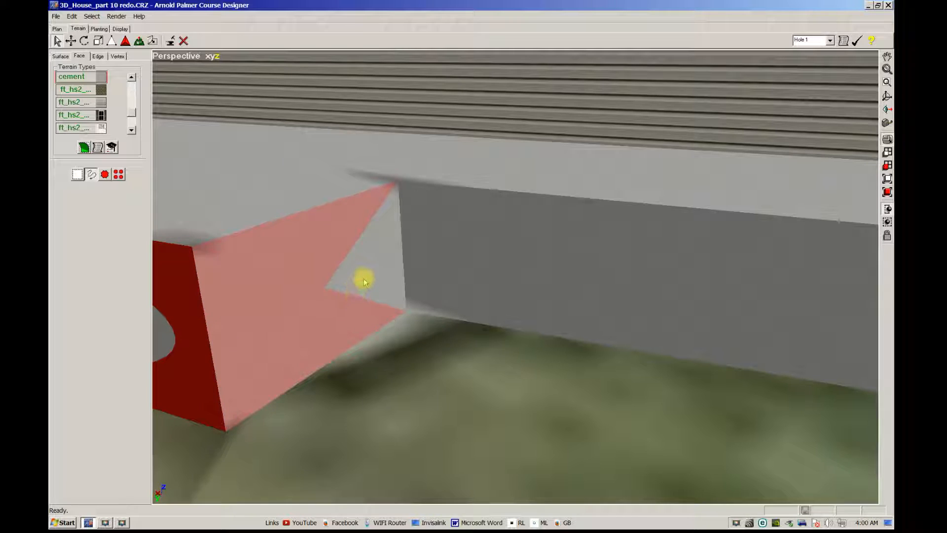
pyautogui.keyDown('ctrl'); pyautogui.click(364, 282); pyautogui.keyUp('ctrl')
pyautogui.press('p')
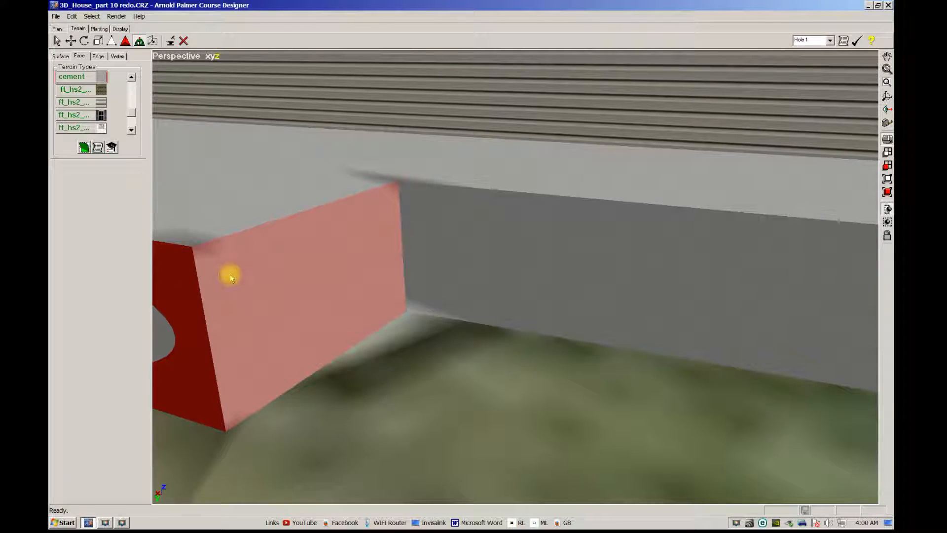
pyautogui.click(230, 275)
# Step: Select the recessed long side face of the patio beyond its inner corner and create a rounded inset shape within it
pyautogui.scroll(-2, 471, 316)
pyautogui.scroll(-3, 425, 312)
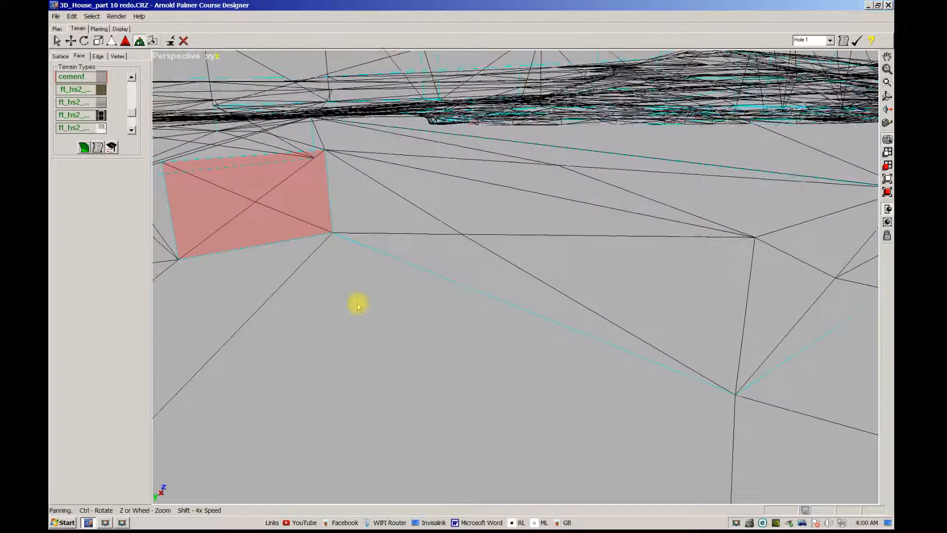
pyautogui.press('s')
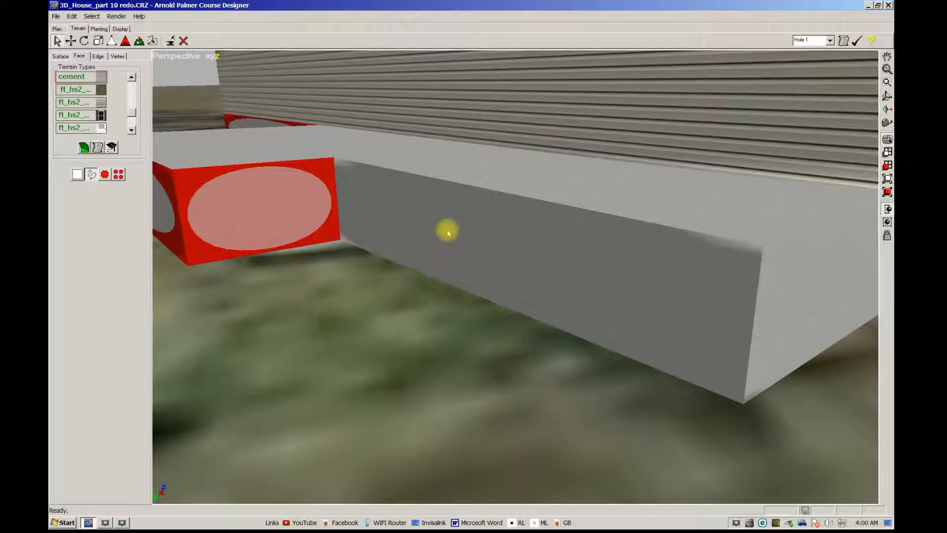
pyautogui.click(466, 227)
pyautogui.click(440, 238)
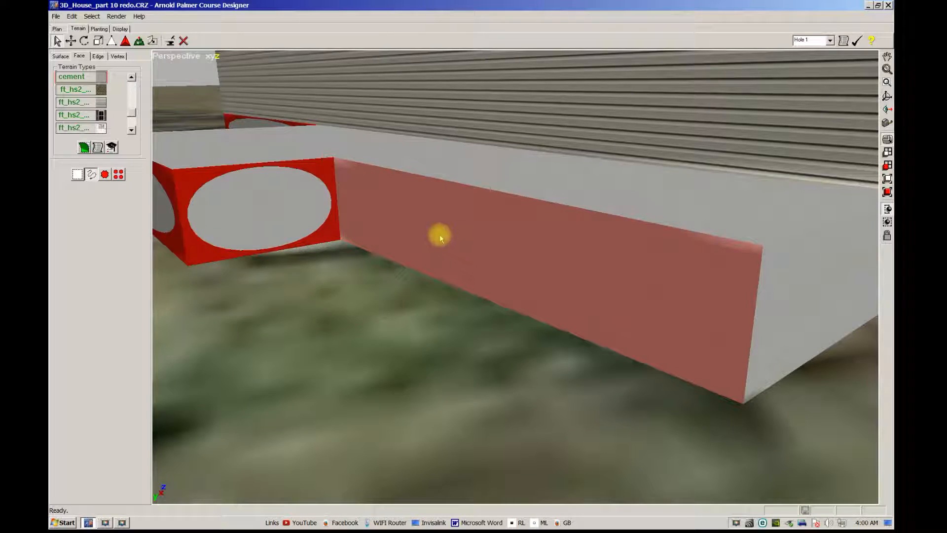
pyautogui.press('p')
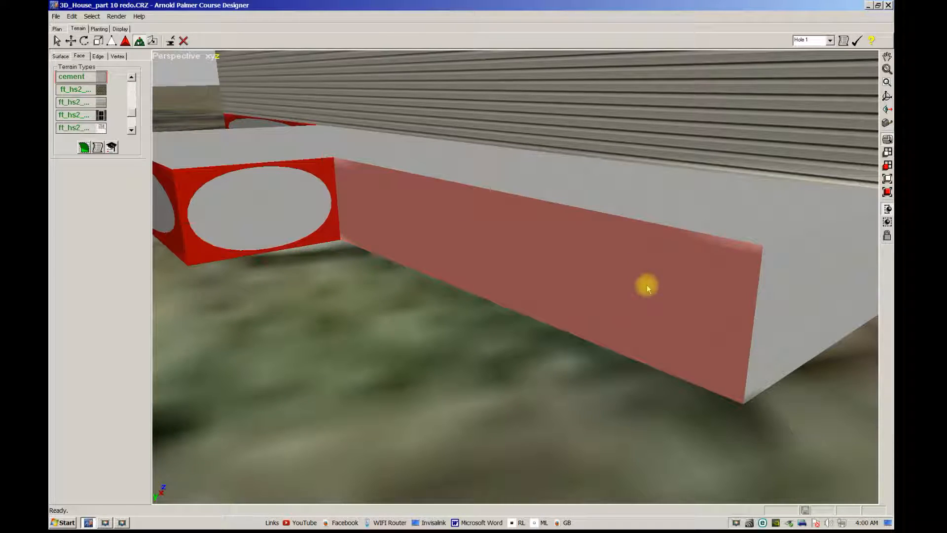
pyautogui.click(647, 286)
# Step: Create a rounded inset shape in the long cement face running from the patio's outer corner along the windowed house wall
pyautogui.moveTo(645, 283); pyautogui.dragTo(666, 285, button='middle')
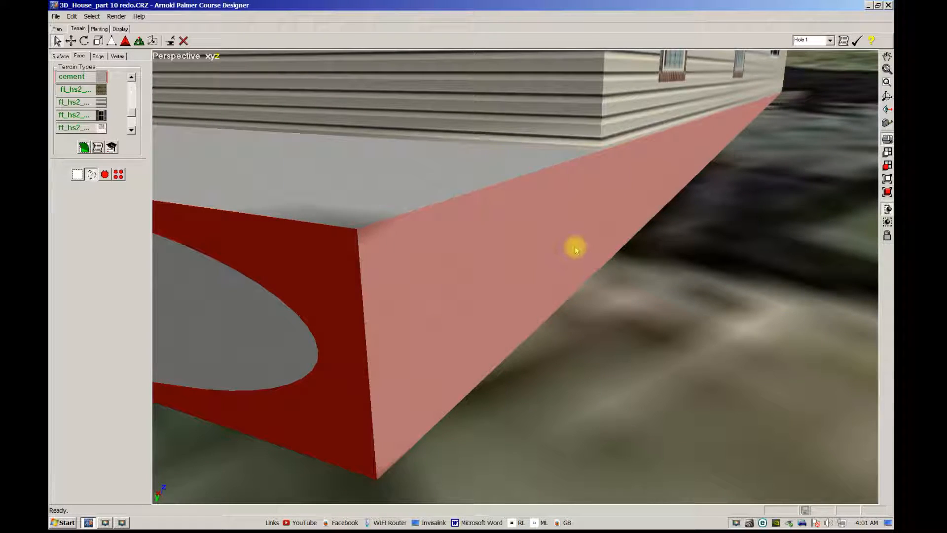
pyautogui.click(435, 283)
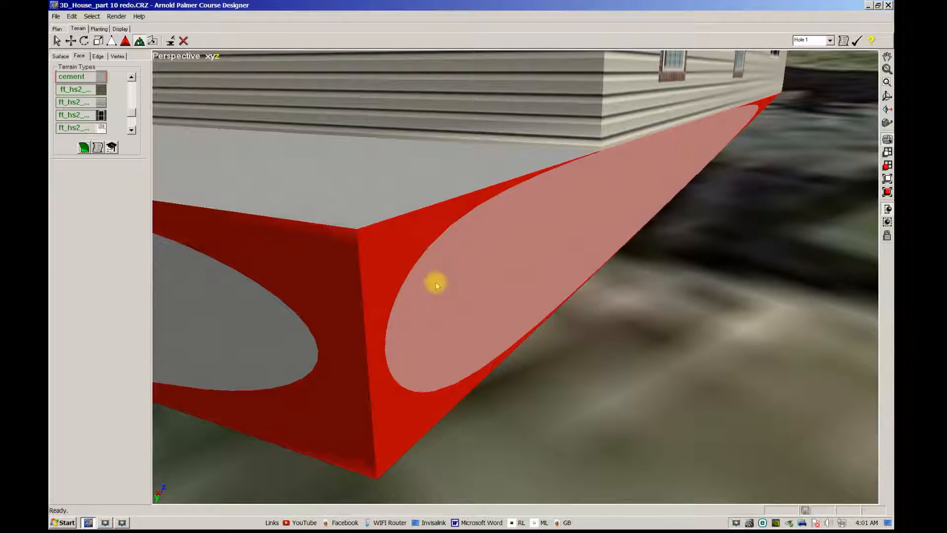
pyautogui.scroll(-3, 573, 256)
pyautogui.keyDown('ctrl'); pyautogui.moveTo(572, 256); pyautogui.dragTo(504, 277, button='middle'); pyautogui.keyUp('ctrl')
pyautogui.keyDown('ctrl'); pyautogui.moveTo(505, 276); pyautogui.dragTo(497, 278); pyautogui.keyUp('ctrl')
pyautogui.keyDown('ctrl'); pyautogui.moveTo(538, 272); pyautogui.dragTo(446, 269, button='middle'); pyautogui.keyUp('ctrl')
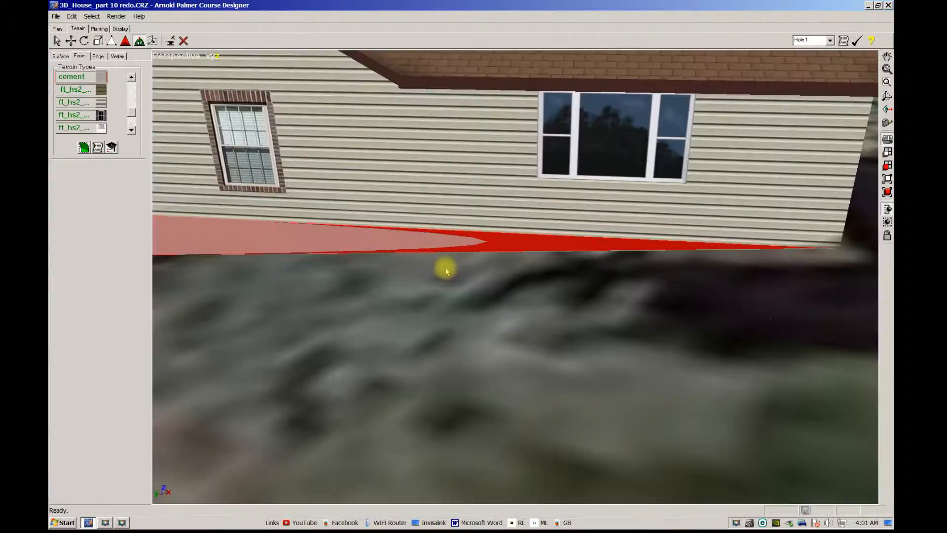
# Step: Clear the side-face selection and select the cement top faces of the L-shaped rear patio
pyautogui.moveTo(351, 274); pyautogui.dragTo(440, 285, button='middle')
pyautogui.moveTo(488, 202); pyautogui.dragTo(434, 234, button='middle')
pyautogui.scroll(1, 388, 219)
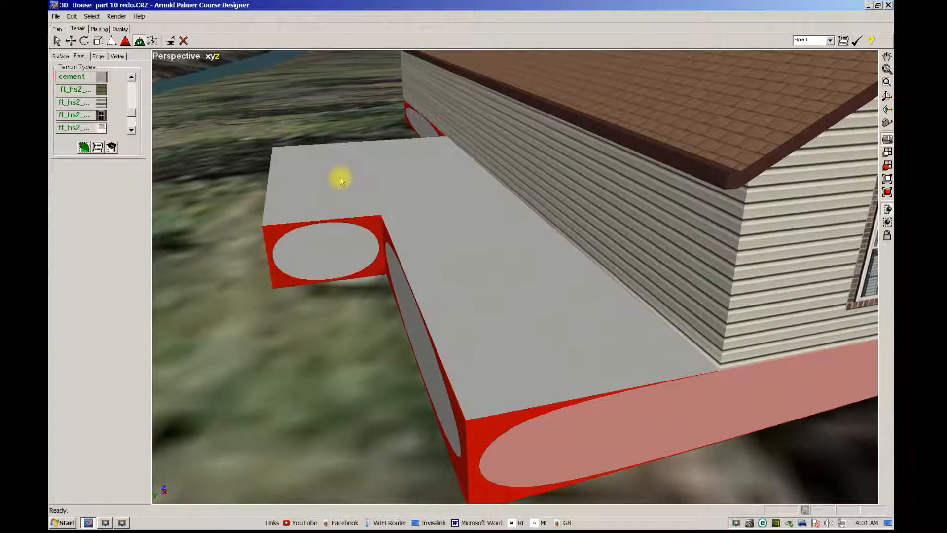
pyautogui.rightClick(336, 178)
pyautogui.click(311, 170)
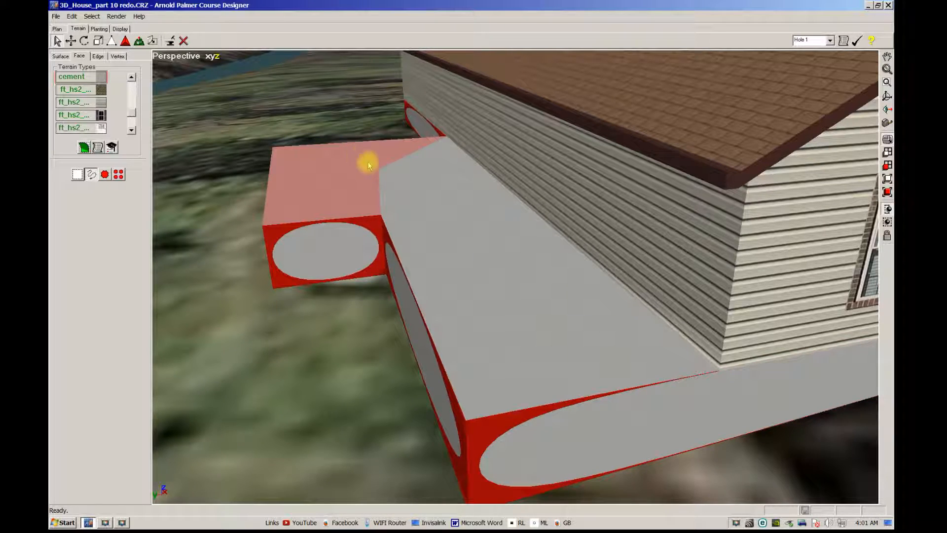
pyautogui.moveTo(452, 235)
pyautogui.mouseDown()
pyautogui.moveTo(496, 311)
pyautogui.moveTo(498, 237)
pyautogui.mouseUp()
# Step: Add the cement top faces of the front walkway and adjoining driveway section to the selection
pyautogui.moveTo(543, 249); pyautogui.dragTo(489, 260, button='middle')
pyautogui.moveTo(563, 213); pyautogui.dragTo(733, 239, button='middle')
pyautogui.click(727, 237)
pyautogui.moveTo(652, 257)
pyautogui.mouseDown()
pyautogui.moveTo(720, 184)
pyautogui.moveTo(677, 154)
pyautogui.moveTo(717, 142)
pyautogui.moveTo(304, 203)
pyautogui.mouseUp()
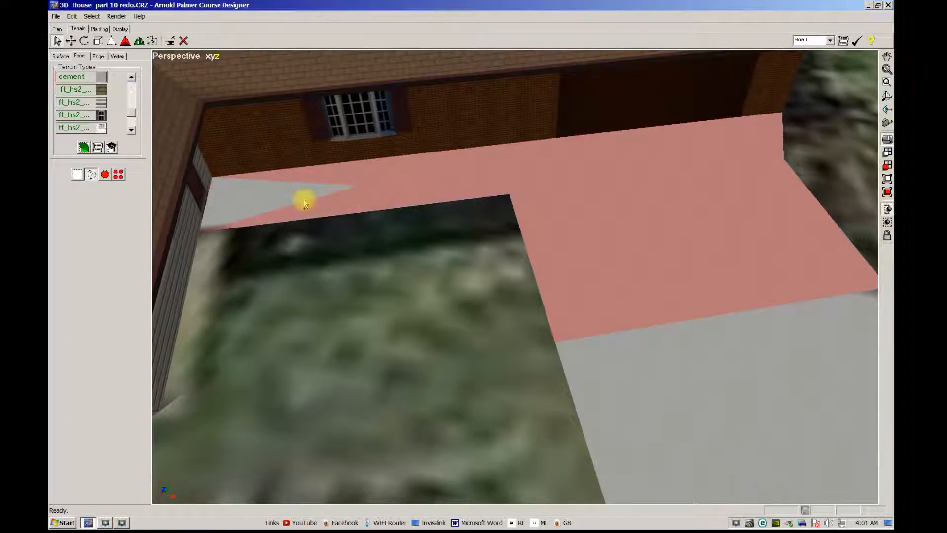
# Step: Add the cement slab's top faces beneath the house, including the leftover narrow triangles along its edge, to the selection
pyautogui.moveTo(468, 202); pyautogui.dragTo(585, 228, button='middle')
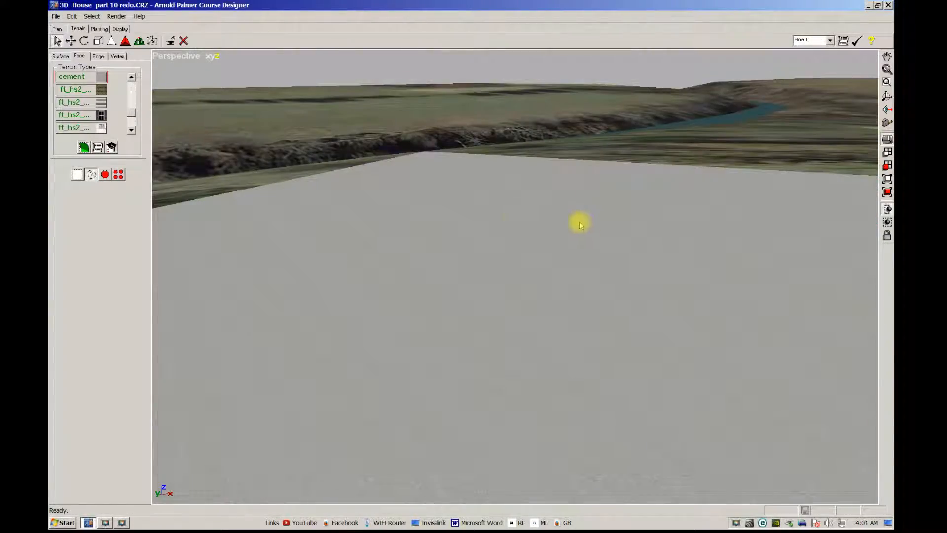
pyautogui.click(448, 207)
pyautogui.keyDown('ctrl'); pyautogui.click(361, 254); pyautogui.keyUp('ctrl')
pyautogui.keyDown('ctrl'); pyautogui.click(291, 330); pyautogui.keyUp('ctrl')
pyautogui.scroll(-3, 456, 297)
pyautogui.keyDown('ctrl'); pyautogui.moveTo(405, 284); pyautogui.dragTo(457, 266, button='middle'); pyautogui.keyUp('ctrl')
pyautogui.scroll(6, 451, 261)
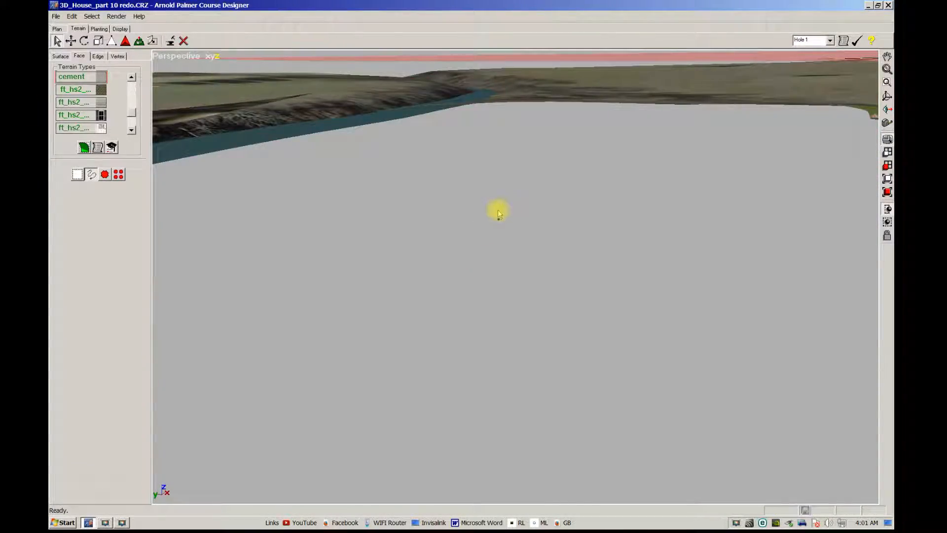
pyautogui.keyDown('ctrl'); pyautogui.moveTo(498, 213); pyautogui.dragTo(455, 251, button='middle'); pyautogui.keyUp('ctrl')
pyautogui.moveTo(653, 290); pyautogui.dragTo(734, 296, button='middle')
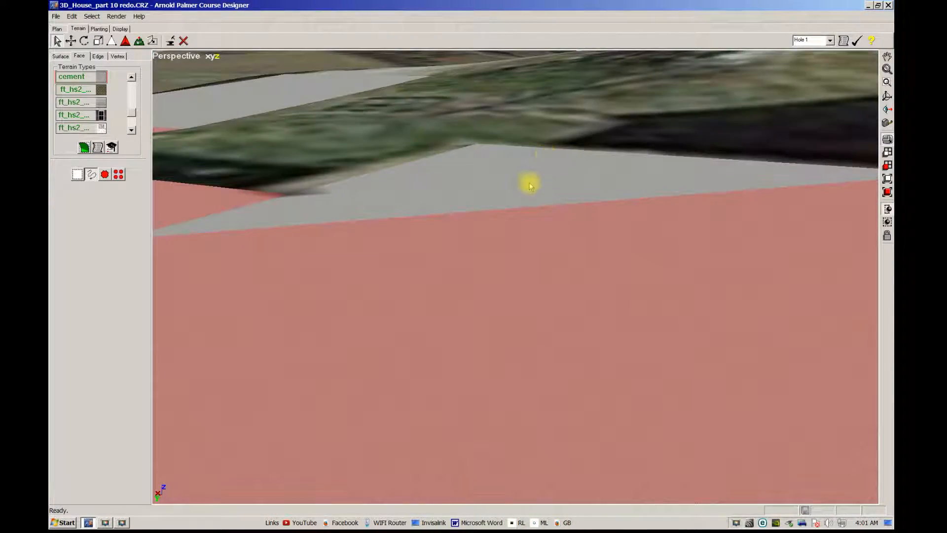
pyautogui.click(546, 206)
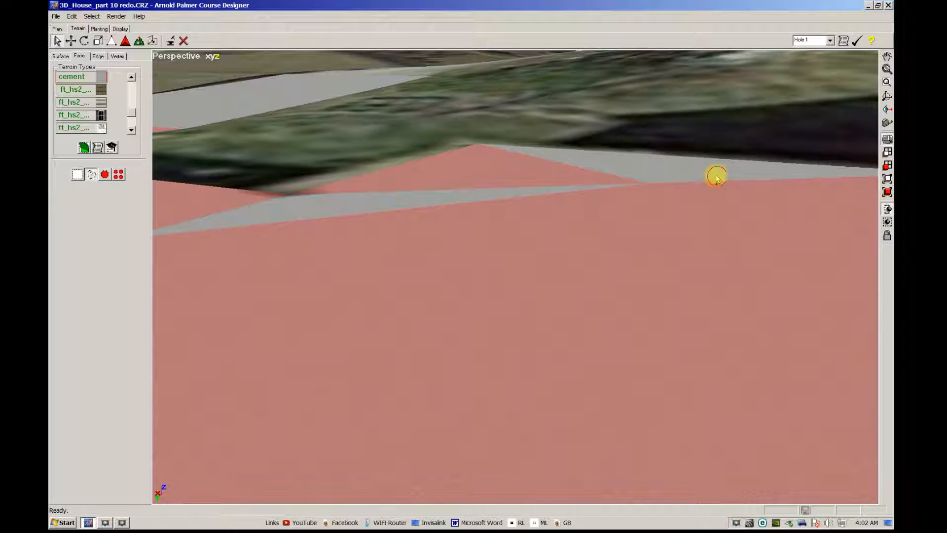
pyautogui.click(517, 199)
# Step: Create a rounded inset shape across all the selected cement top faces
pyautogui.moveTo(448, 249); pyautogui.dragTo(426, 256, button='middle')
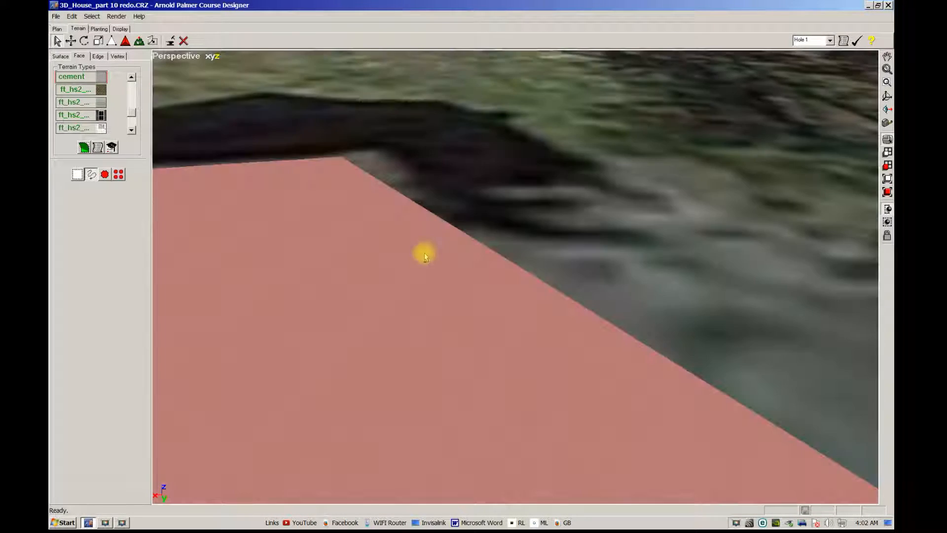
pyautogui.scroll(5, 365, 341)
pyautogui.scroll(-8, 357, 336)
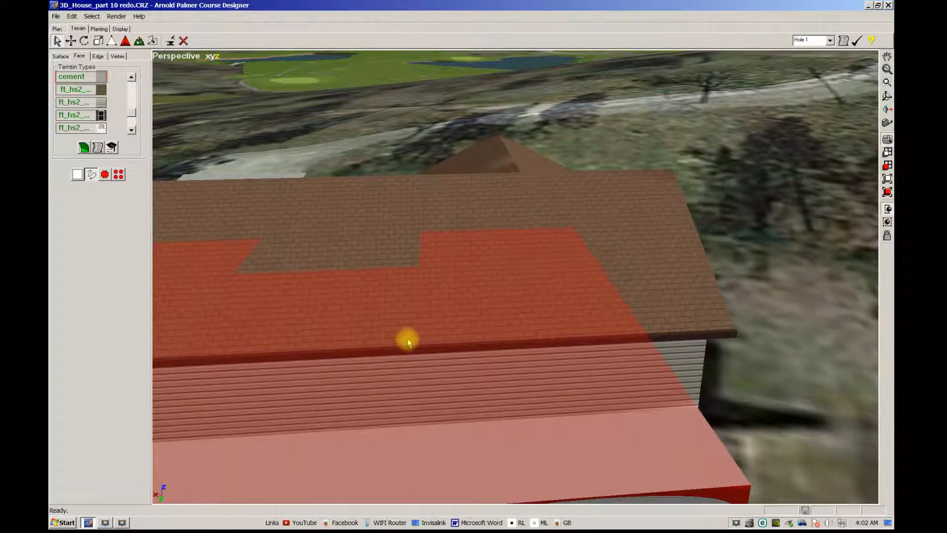
pyautogui.scroll(-3, 385, 348)
pyautogui.moveTo(360, 360); pyautogui.dragTo(532, 339, button='right')
pyautogui.scroll(5, 533, 368)
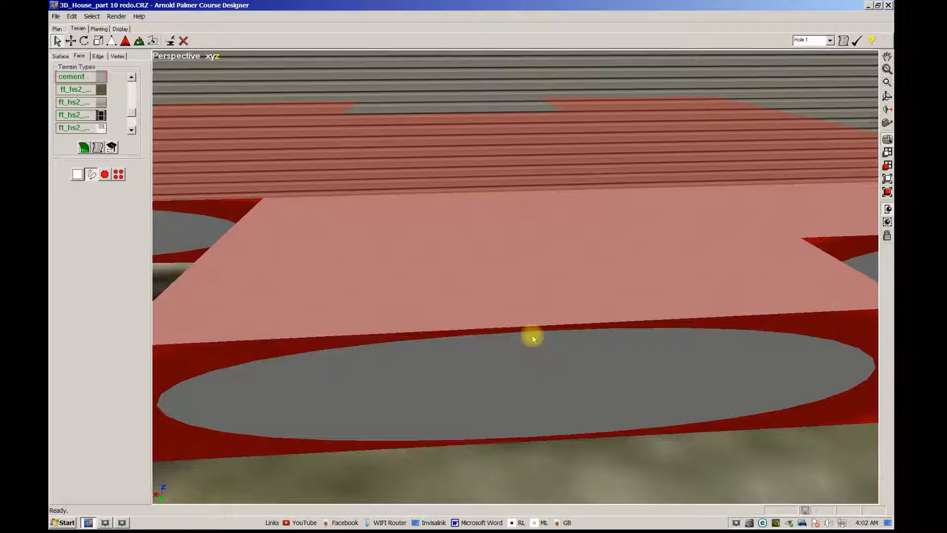
pyautogui.press('e')
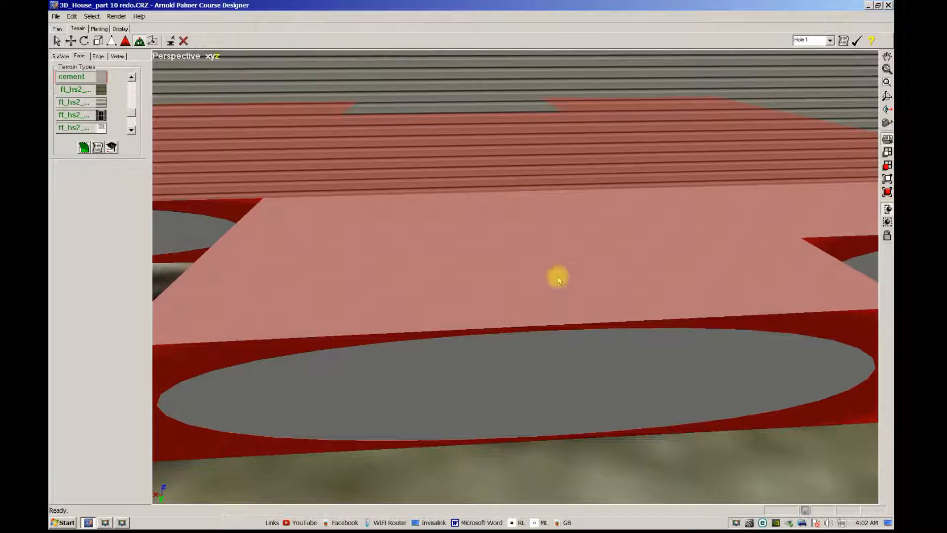
pyautogui.click(535, 287)
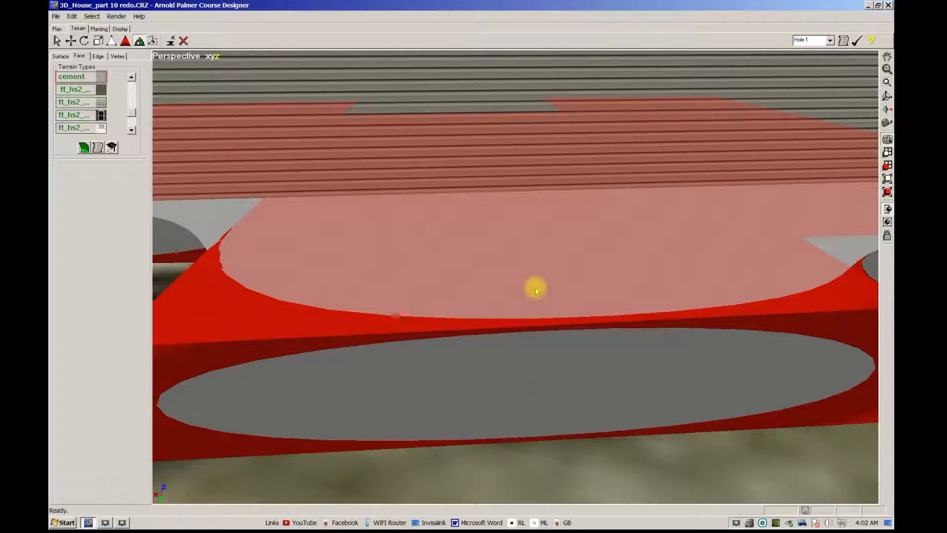
# Step: Examine the rounded cement shapes and red border faces around the rear patio corners from close up and from a distance
pyautogui.moveTo(534, 287)
pyautogui.mouseDown(button='right')
pyautogui.moveTo(593, 266)
pyautogui.moveTo(597, 255)
pyautogui.mouseUp(button='right')
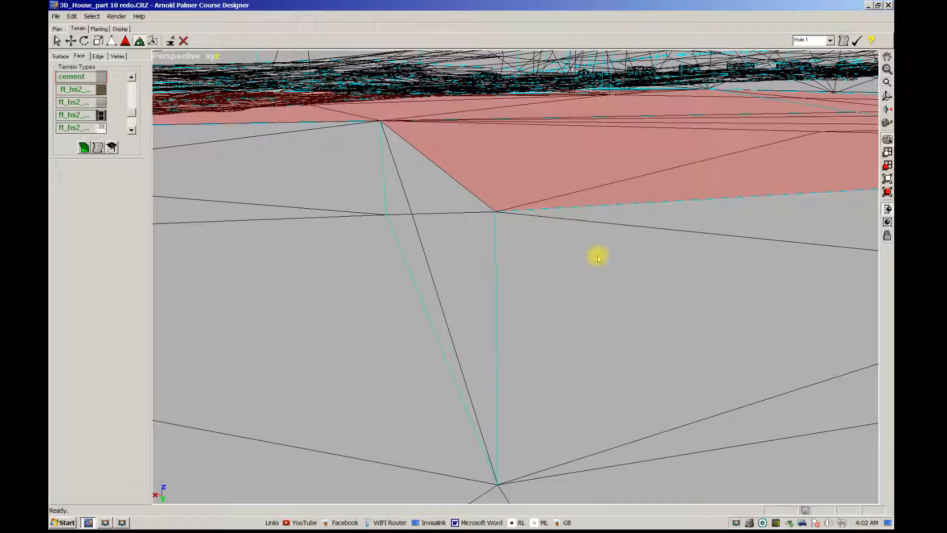
pyautogui.scroll(1, 597, 255)
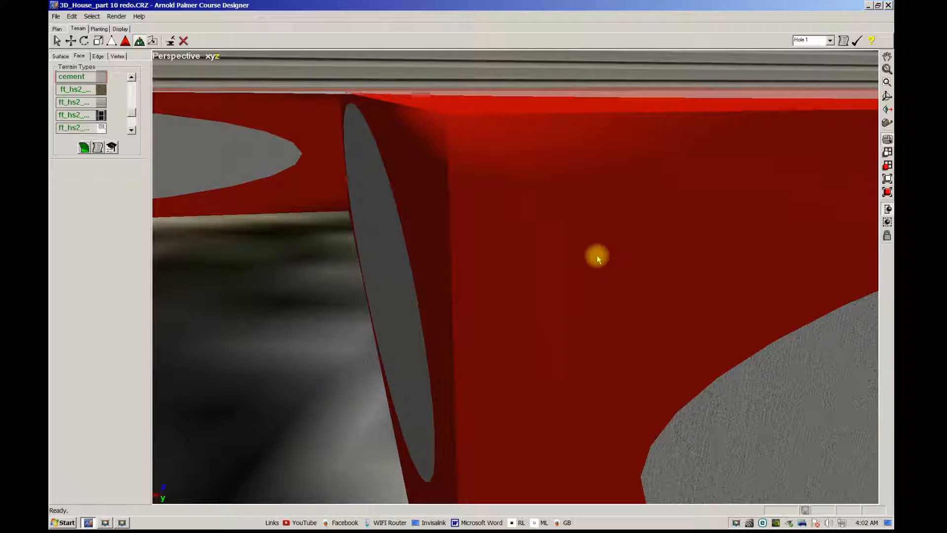
pyautogui.scroll(-3, 596, 259)
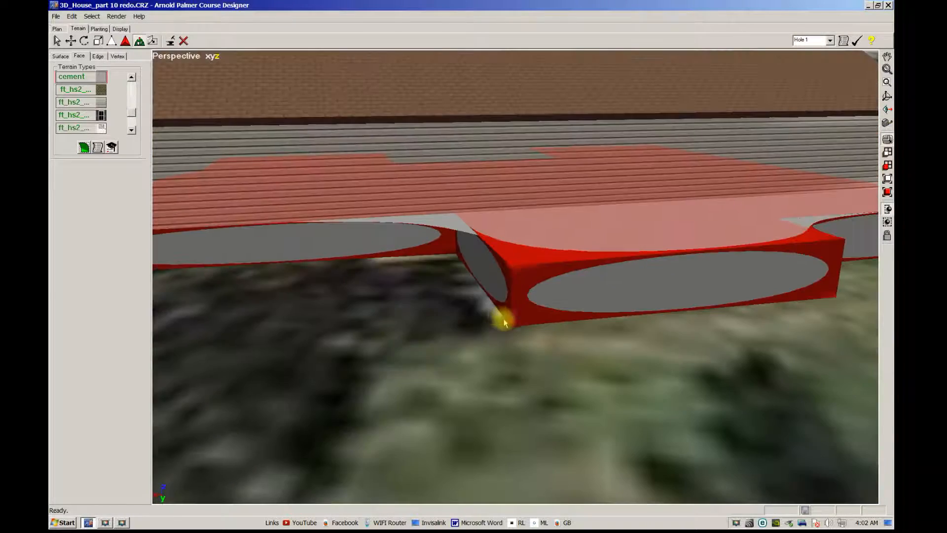
pyautogui.moveTo(523, 321)
pyautogui.mouseDown(button='right')
pyautogui.moveTo(490, 331)
pyautogui.moveTo(511, 326)
pyautogui.mouseUp(button='right')
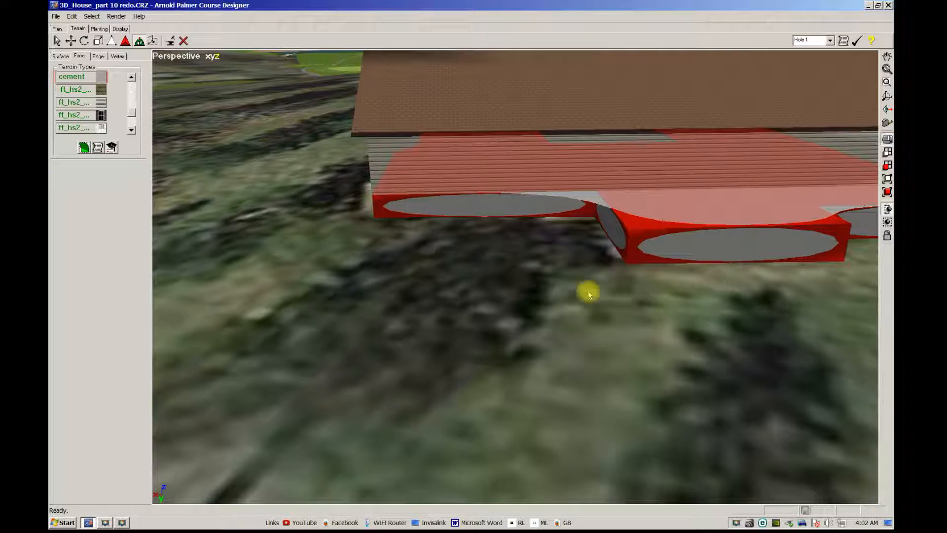
pyautogui.scroll(-1, 563, 293)
pyautogui.scroll(-2, 675, 302)
pyautogui.moveTo(675, 302)
pyautogui.mouseDown(button='right')
pyautogui.moveTo(561, 299)
pyautogui.moveTo(576, 293)
pyautogui.moveTo(603, 311)
pyautogui.moveTo(611, 301)
pyautogui.moveTo(596, 287)
pyautogui.moveTo(695, 294)
pyautogui.moveTo(622, 290)
pyautogui.mouseUp(button='right')
pyautogui.scroll(5, 616, 296)
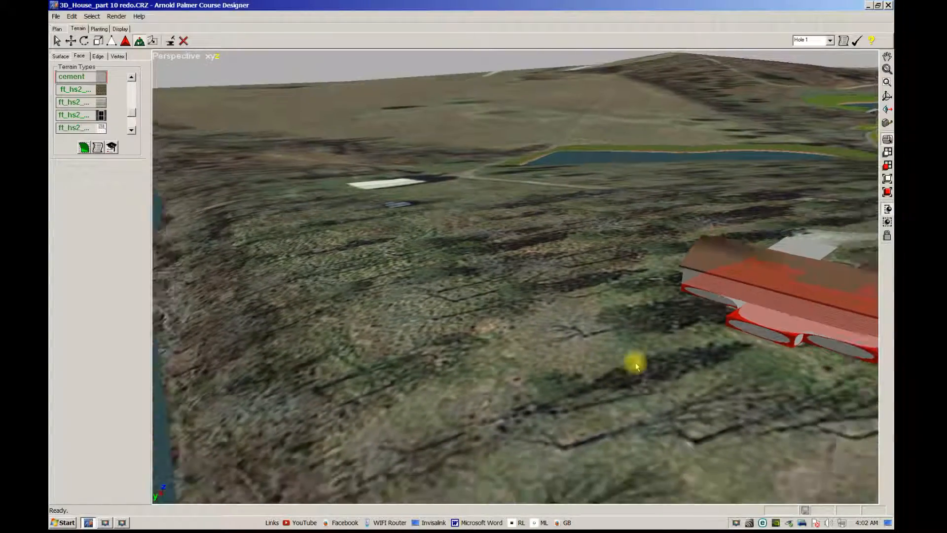
pyautogui.moveTo(634, 363)
pyautogui.mouseDown(button='right')
pyautogui.moveTo(619, 364)
pyautogui.moveTo(708, 376)
pyautogui.moveTo(679, 331)
pyautogui.moveTo(636, 332)
pyautogui.moveTo(558, 240)
pyautogui.mouseUp(button='right')
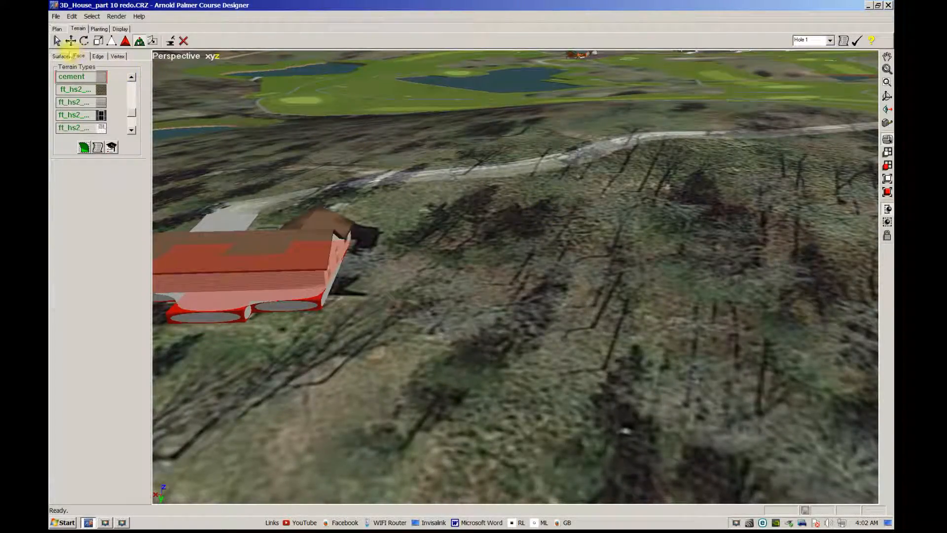
# Step: Select a single terrain triangle near the road behind the house and assign it the None terrain type
pyautogui.click(57, 41)
pyautogui.moveTo(639, 235); pyautogui.dragTo(602, 216, button='right')
pyautogui.click(623, 180)
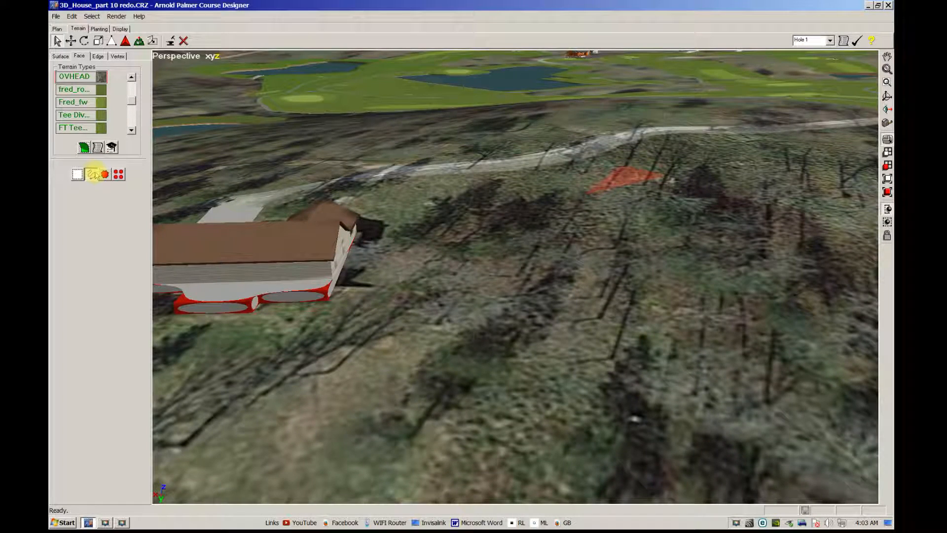
pyautogui.moveTo(133, 102); pyautogui.dragTo(142, 71)
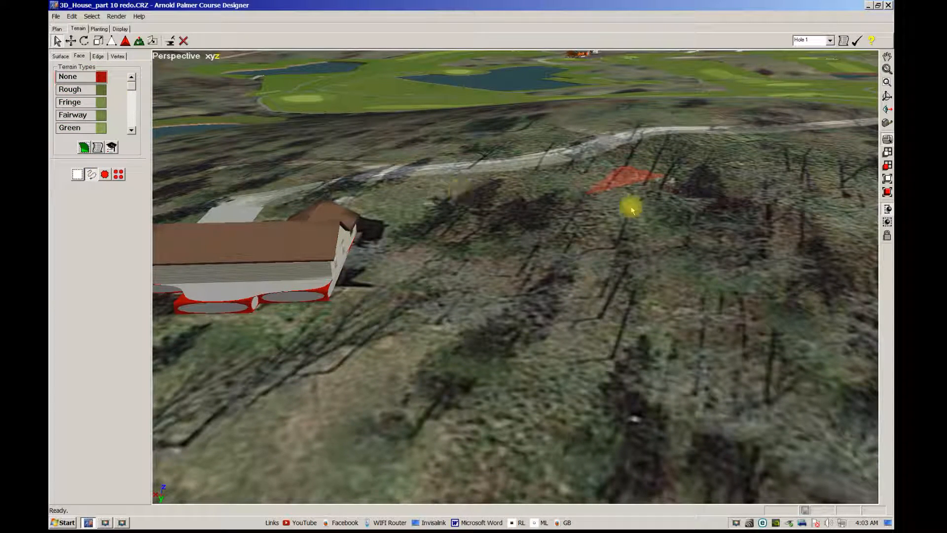
pyautogui.click(84, 148)
# Step: Select all None-type faces in the course except the terrain triangle behind the house, and delete them
pyautogui.click(119, 174)
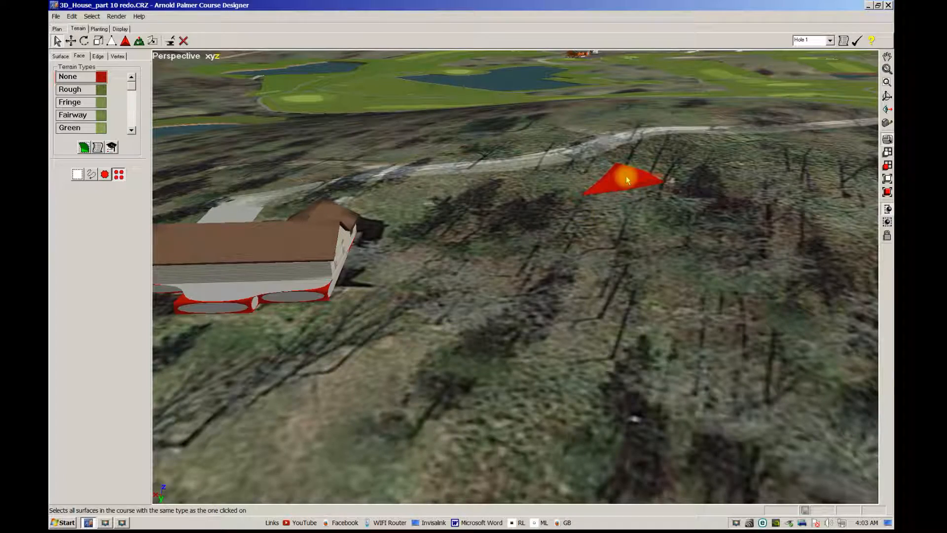
pyautogui.moveTo(780, 193); pyautogui.dragTo(59, 198, button='middle')
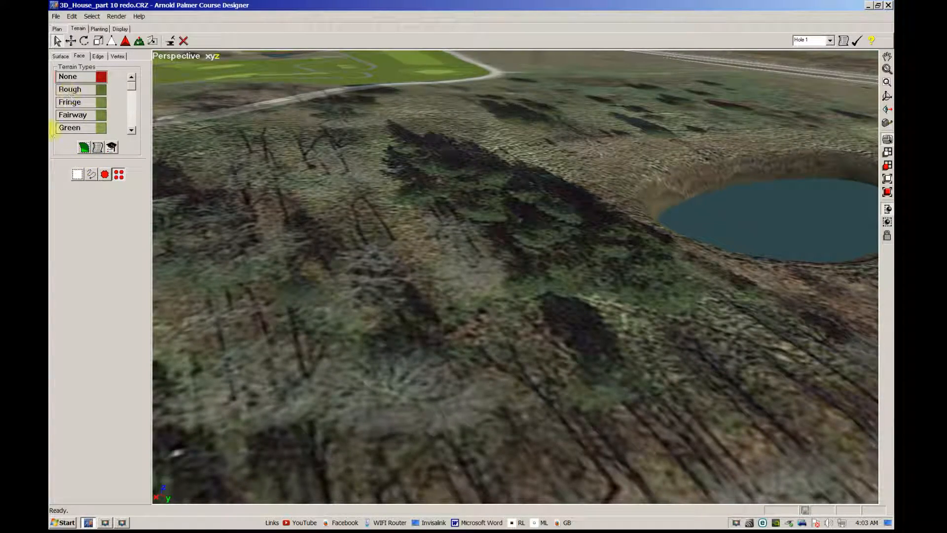
pyautogui.click(887, 167)
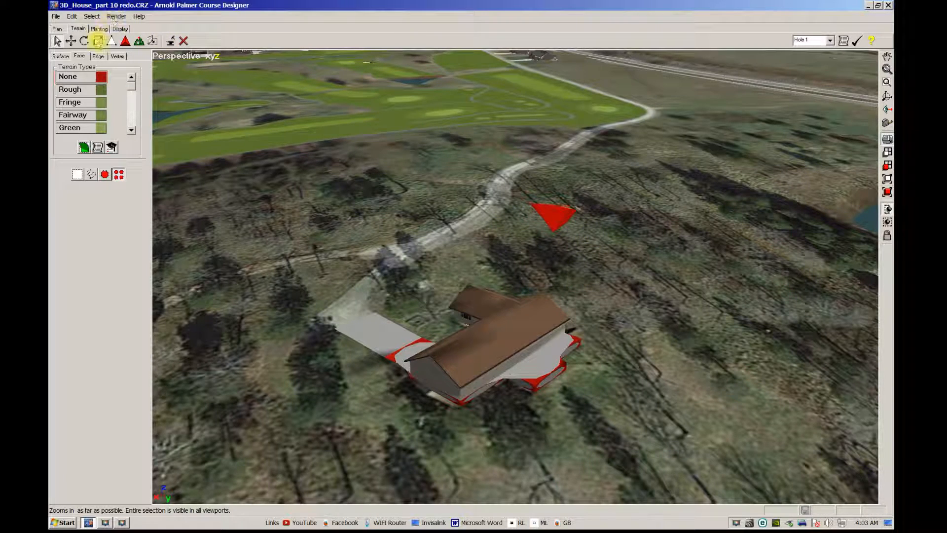
pyautogui.click(91, 174)
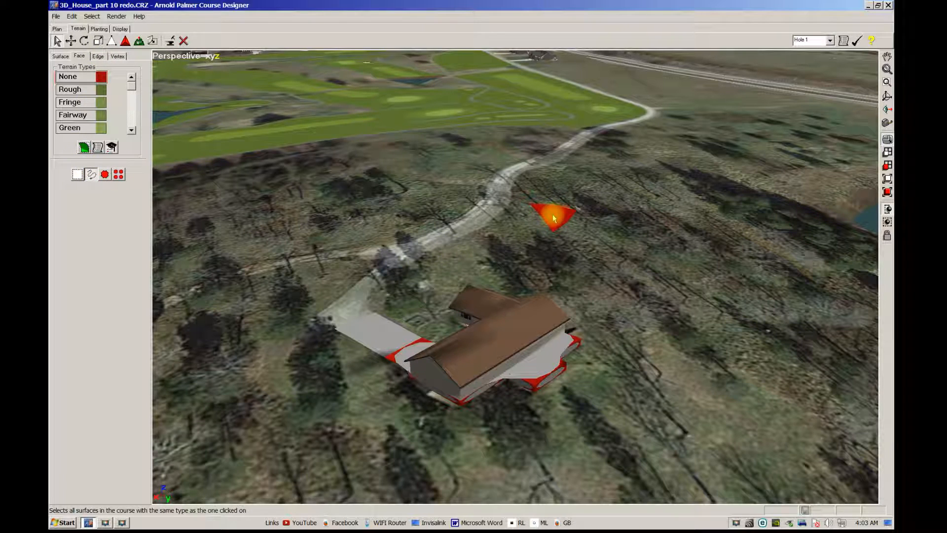
pyautogui.click(887, 165)
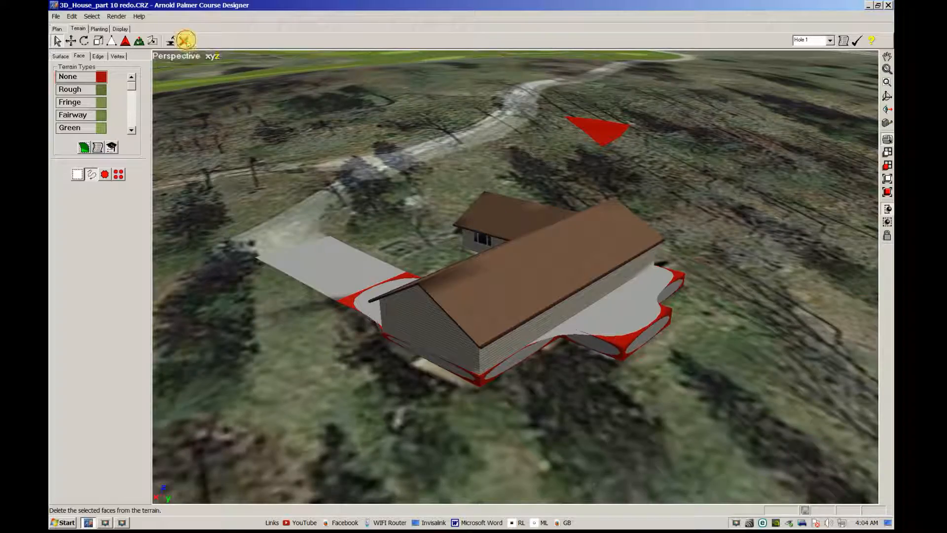
pyautogui.click(184, 40)
# Step: Examine the cement shapes around the foundation, patio and driveway from several angles
pyautogui.moveTo(598, 376); pyautogui.dragTo(649, 375, button='right')
pyautogui.moveTo(567, 395); pyautogui.dragTo(631, 347, button='right')
pyautogui.scroll(2, 592, 368)
pyautogui.moveTo(564, 387); pyautogui.dragTo(611, 337, button='right')
pyautogui.scroll(5, 593, 353)
pyautogui.moveTo(595, 376); pyautogui.dragTo(605, 330, button='right')
pyautogui.scroll(2, 604, 330)
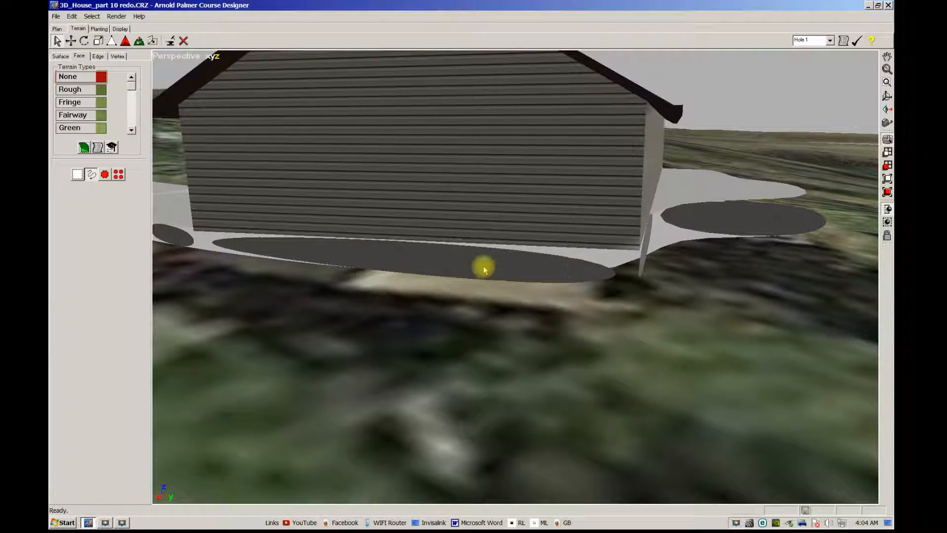
pyautogui.moveTo(527, 269); pyautogui.dragTo(488, 278, button='right')
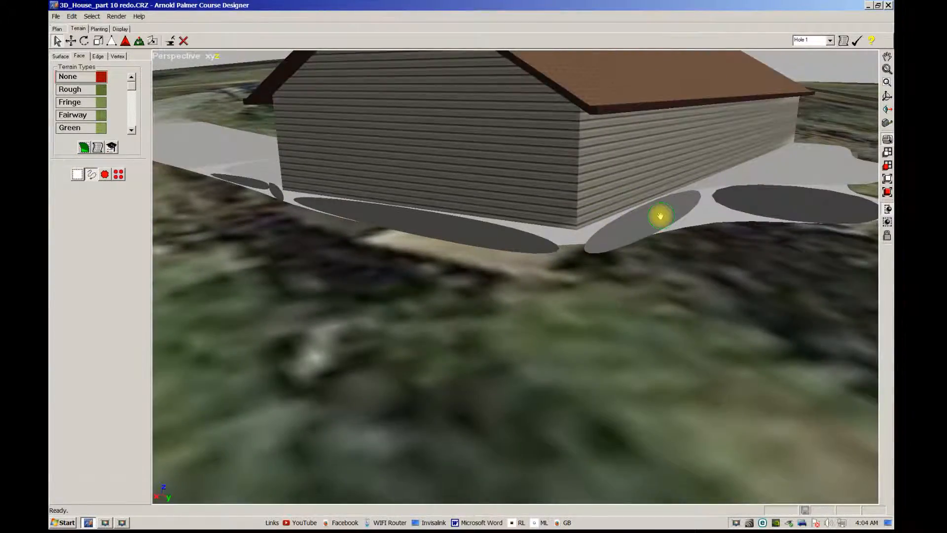
pyautogui.moveTo(660, 213); pyautogui.dragTo(586, 280, button='right')
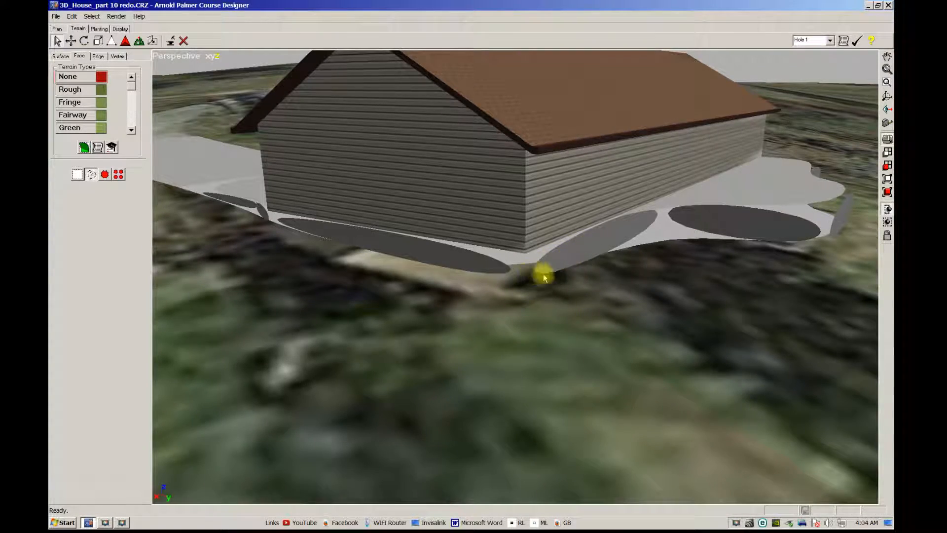
pyautogui.moveTo(629, 274); pyautogui.dragTo(626, 306, button='right')
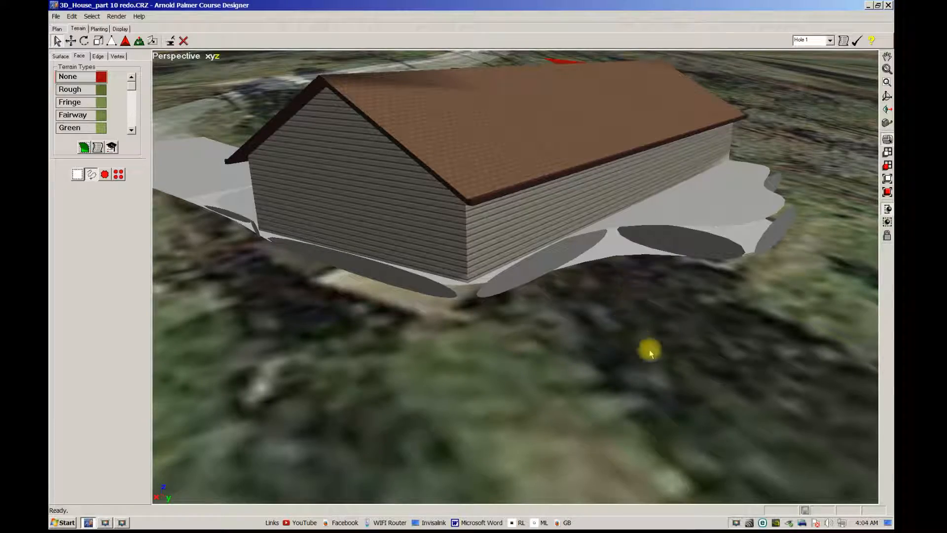
pyautogui.moveTo(648, 351); pyautogui.dragTo(598, 364, button='right')
# Step: Frame the whole house in a full-size top view, using a selected roof face as the zoom target
pyautogui.press('w')
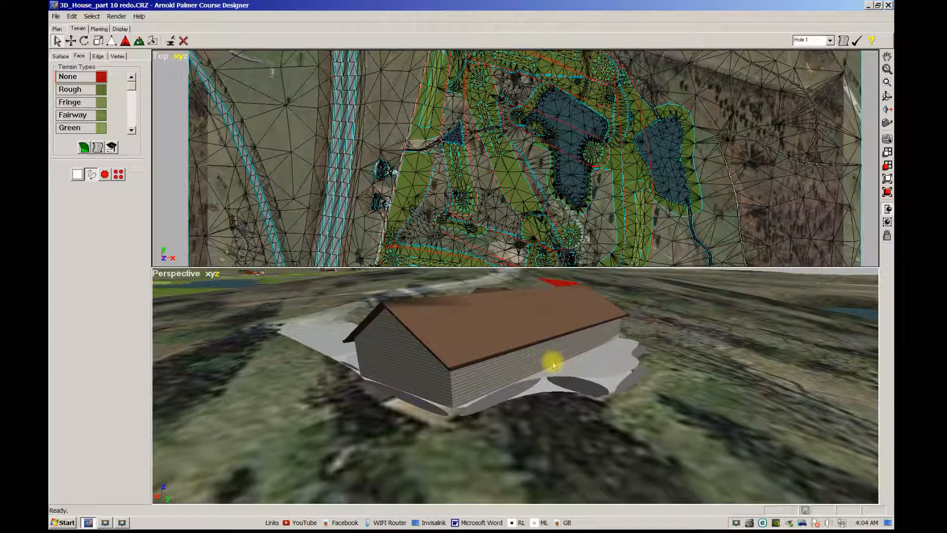
pyautogui.click(456, 343)
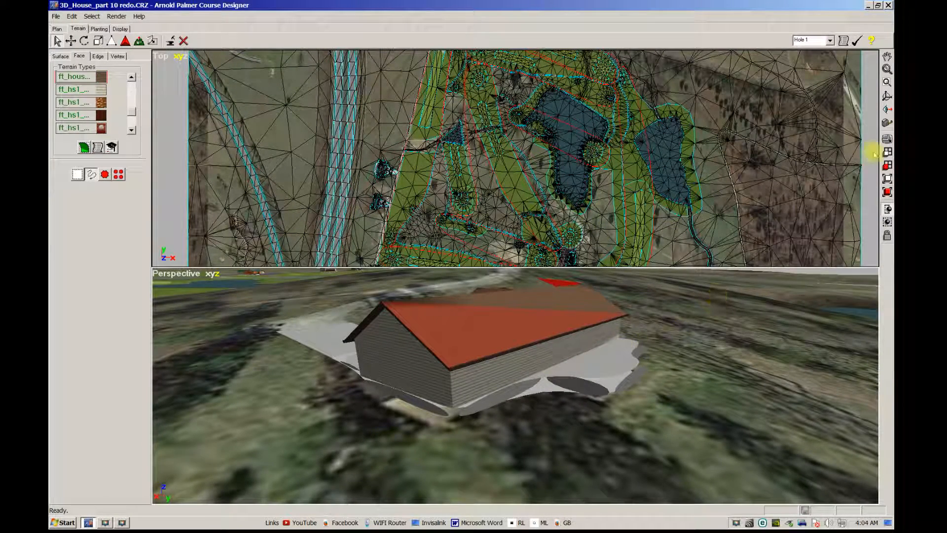
pyautogui.click(887, 166)
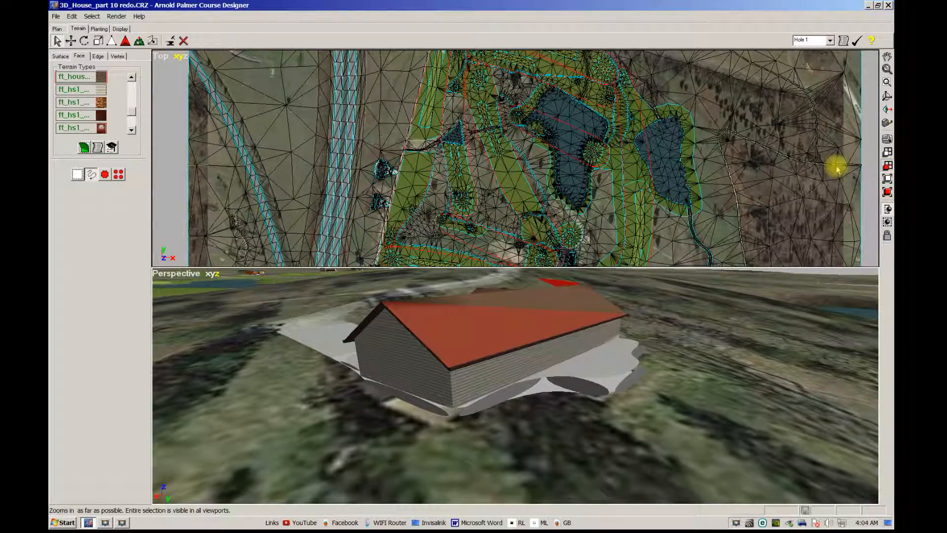
pyautogui.scroll(-3, 727, 213)
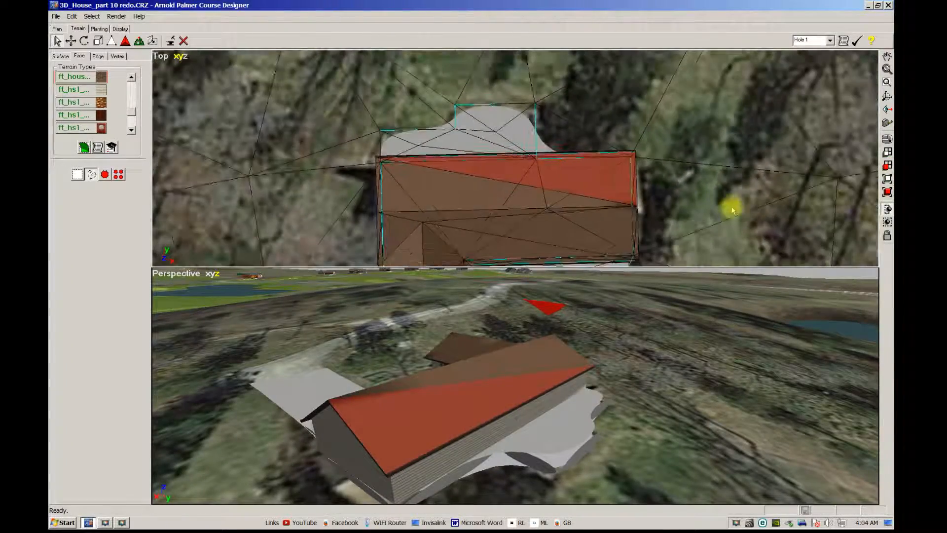
pyautogui.press('w')
pyautogui.scroll(-1, 734, 210)
pyautogui.moveTo(696, 334); pyautogui.dragTo(699, 232, button='right')
pyautogui.scroll(-5, 696, 270)
pyautogui.moveTo(713, 356); pyautogui.dragTo(705, 376, button='right')
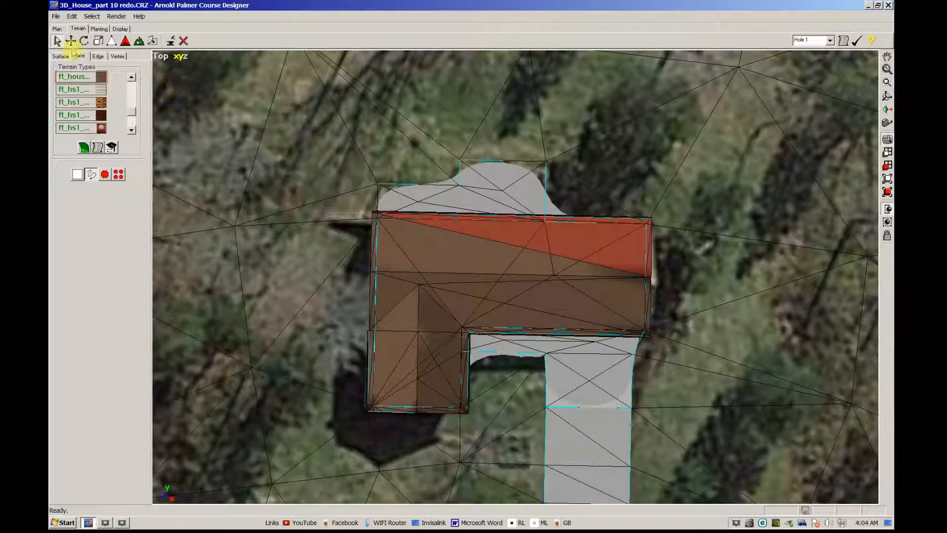
# Step: Select the edges of the house, patio and walkway, removing the edges that run out into the surrounding terrain from the selection
pyautogui.click(97, 56)
pyautogui.moveTo(509, 460); pyautogui.dragTo(677, 444)
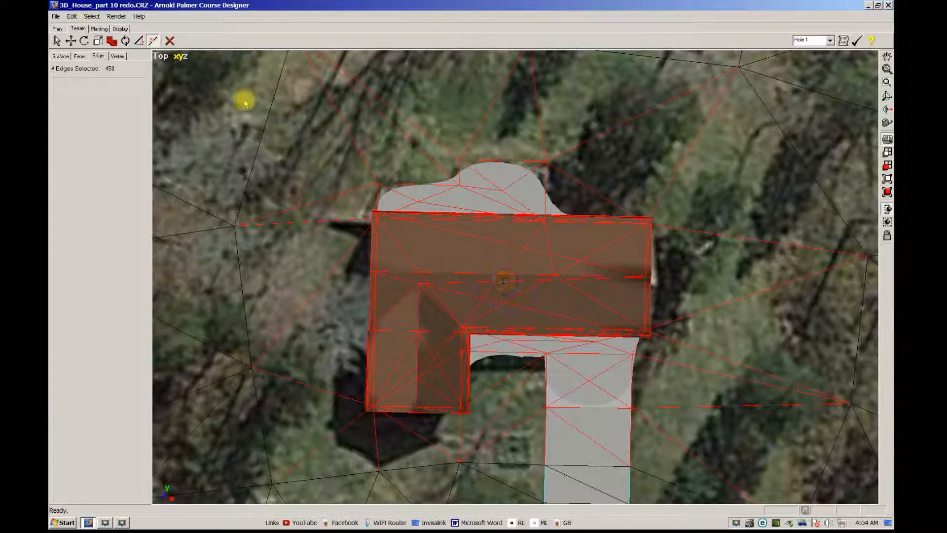
pyautogui.keyDown('ctrl'); pyautogui.moveTo(285, 120); pyautogui.dragTo(812, 471); pyautogui.keyUp('ctrl')
pyautogui.keyDown('ctrl'); pyautogui.moveTo(709, 73); pyautogui.dragTo(786, 429); pyautogui.keyUp('ctrl')
pyautogui.moveTo(408, 148)
pyautogui.keyDown('ctrl'); pyautogui.mouseDown()
pyautogui.moveTo(628, 144)
pyautogui.moveTo(647, 178)
pyautogui.mouseUp(); pyautogui.keyUp('ctrl')
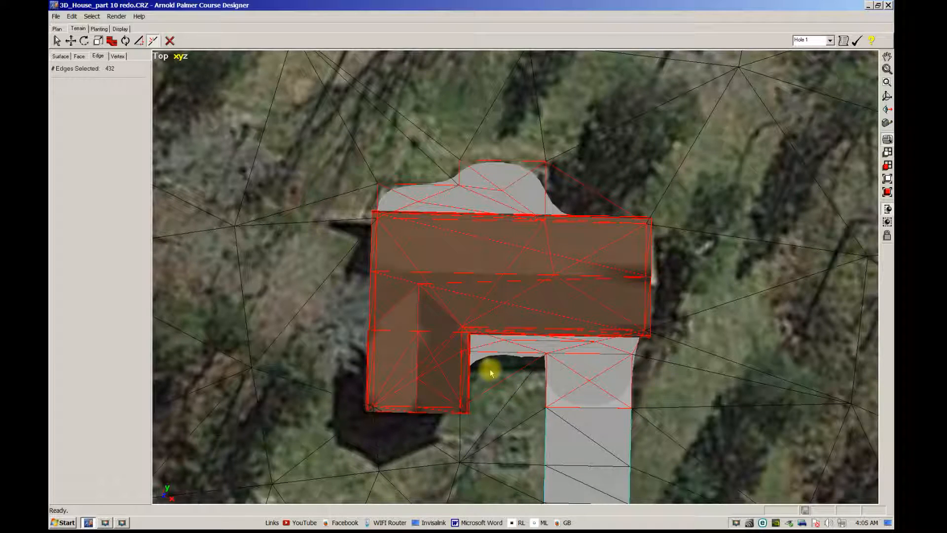
pyautogui.moveTo(490, 369); pyautogui.dragTo(490, 368, button='middle')
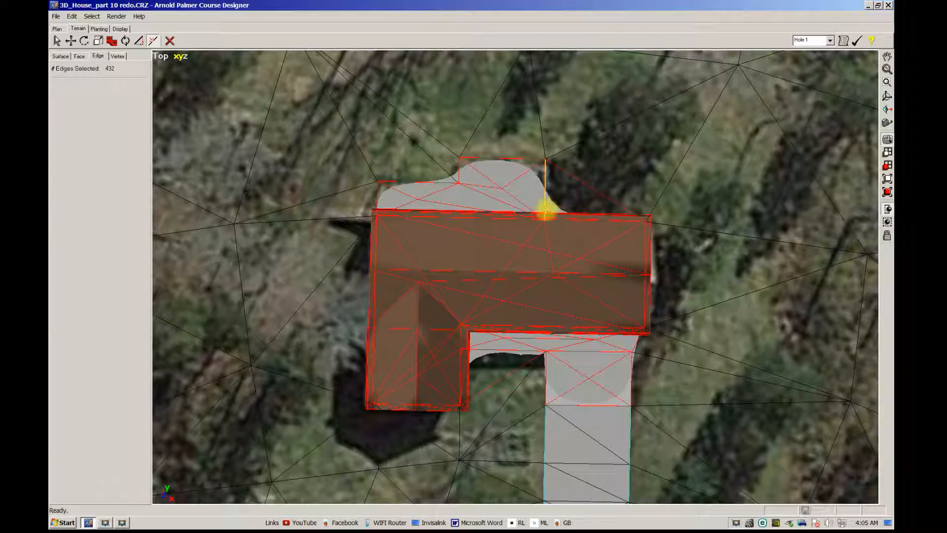
# Step: Turn the terrain edges that cut diagonally across the patio-side and front-walkway corners of the house
pyautogui.click(565, 106)
pyautogui.click(126, 41)
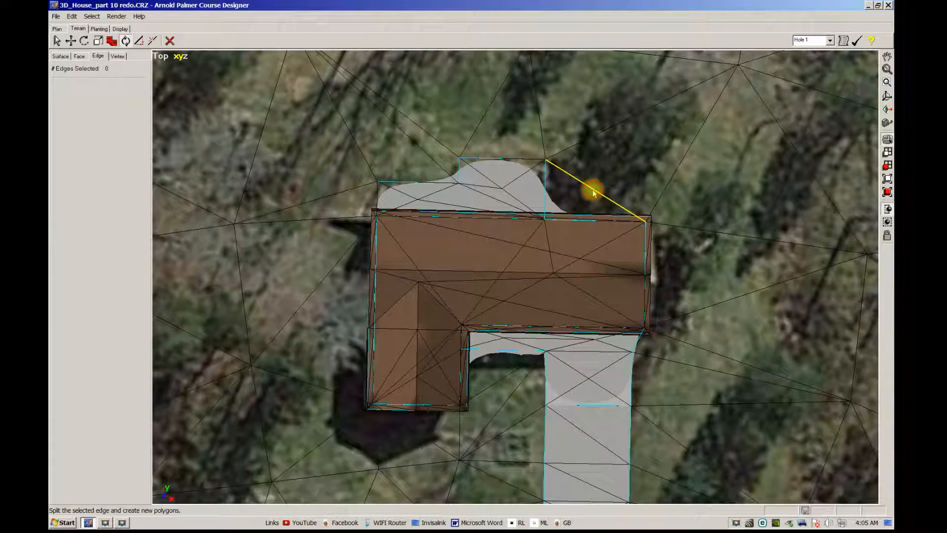
pyautogui.click(570, 200)
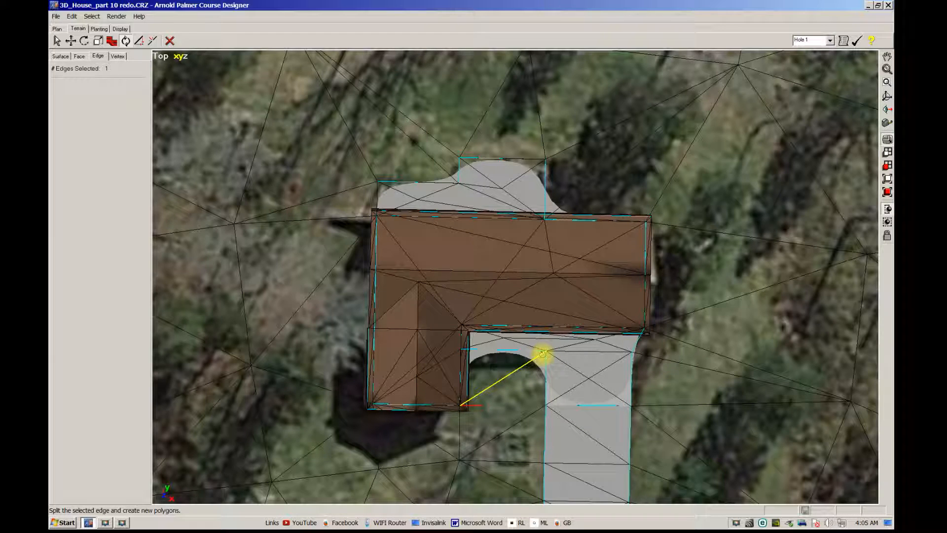
# Step: Select the edges of the house, patio and walkway again, removing the edges that run out into the surrounding terrain
pyautogui.click(152, 41)
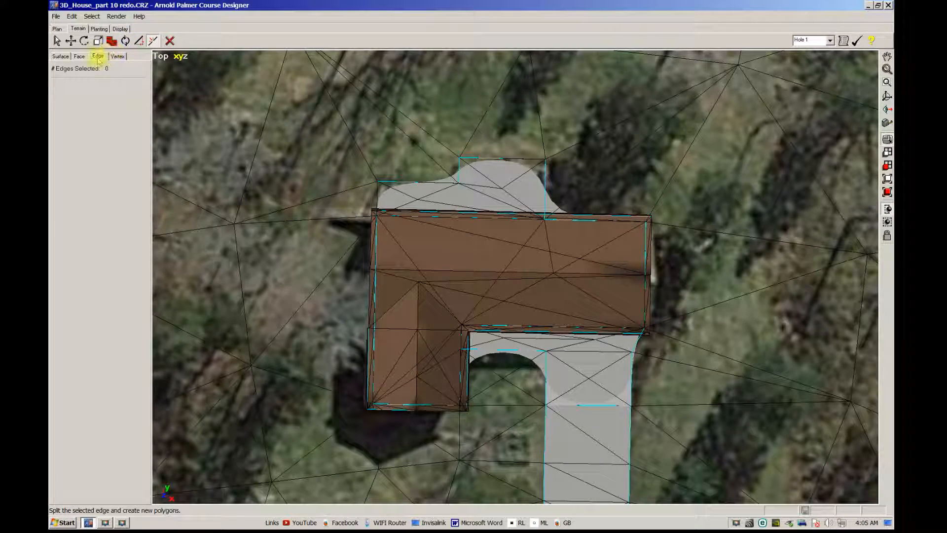
pyautogui.moveTo(331, 118)
pyautogui.mouseDown()
pyautogui.moveTo(332, 205)
pyautogui.moveTo(450, 463)
pyautogui.moveTo(661, 440)
pyautogui.moveTo(700, 389)
pyautogui.moveTo(698, 375)
pyautogui.mouseUp()
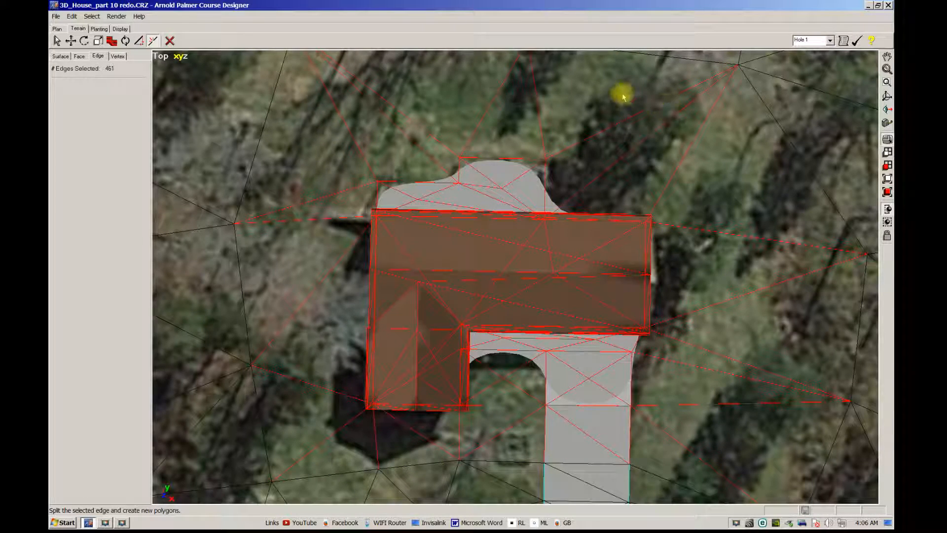
pyautogui.moveTo(690, 134)
pyautogui.keyDown('ctrl'); pyautogui.mouseDown()
pyautogui.moveTo(723, 182)
pyautogui.moveTo(699, 282)
pyautogui.moveTo(778, 463)
pyautogui.moveTo(697, 466)
pyautogui.mouseUp(); pyautogui.keyUp('ctrl')
pyautogui.moveTo(267, 421)
pyautogui.keyDown('ctrl'); pyautogui.mouseDown()
pyautogui.moveTo(722, 484)
pyautogui.moveTo(688, 456)
pyautogui.mouseUp(); pyautogui.keyUp('ctrl')
pyautogui.moveTo(320, 210)
pyautogui.keyDown('ctrl'); pyautogui.mouseDown()
pyautogui.moveTo(260, 95)
pyautogui.moveTo(311, 444)
pyautogui.moveTo(338, 457)
pyautogui.moveTo(290, 117)
pyautogui.moveTo(562, 146)
pyautogui.moveTo(649, 143)
pyautogui.moveTo(476, 262)
pyautogui.moveTo(525, 433)
pyautogui.mouseUp(); pyautogui.keyUp('ctrl')
# Step: Set the sharpness of the selected house, patio and walkway edges to -1, and clear the selection
pyautogui.moveTo(525, 432); pyautogui.dragTo(492, 377, button='middle')
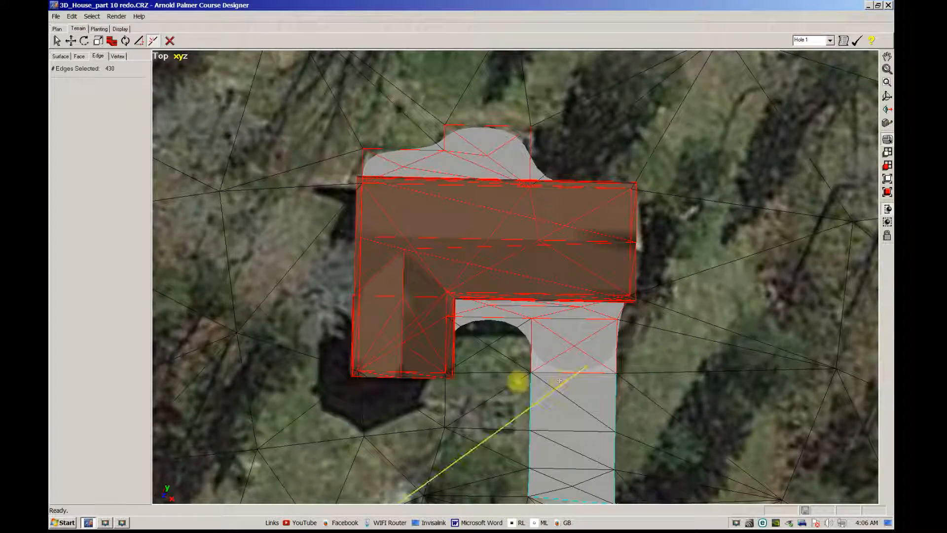
pyautogui.scroll(-2, 511, 370)
pyautogui.moveTo(567, 455); pyautogui.dragTo(545, 431, button='middle')
pyautogui.press('w')
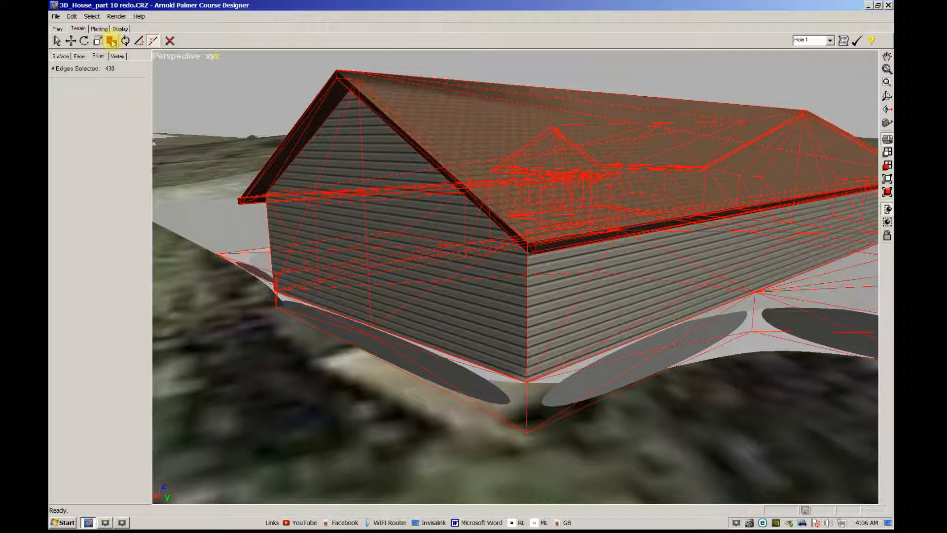
pyautogui.click(112, 42)
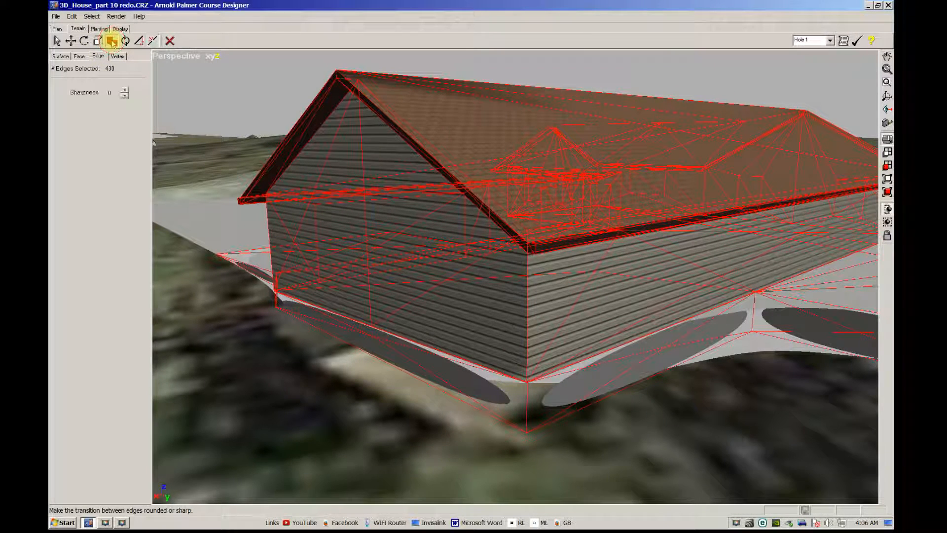
pyautogui.click(123, 95)
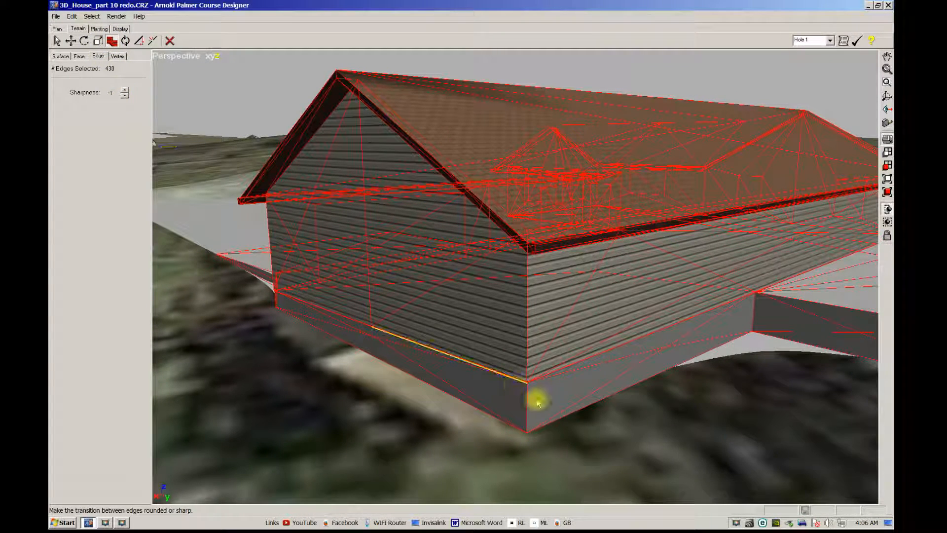
pyautogui.click(697, 443)
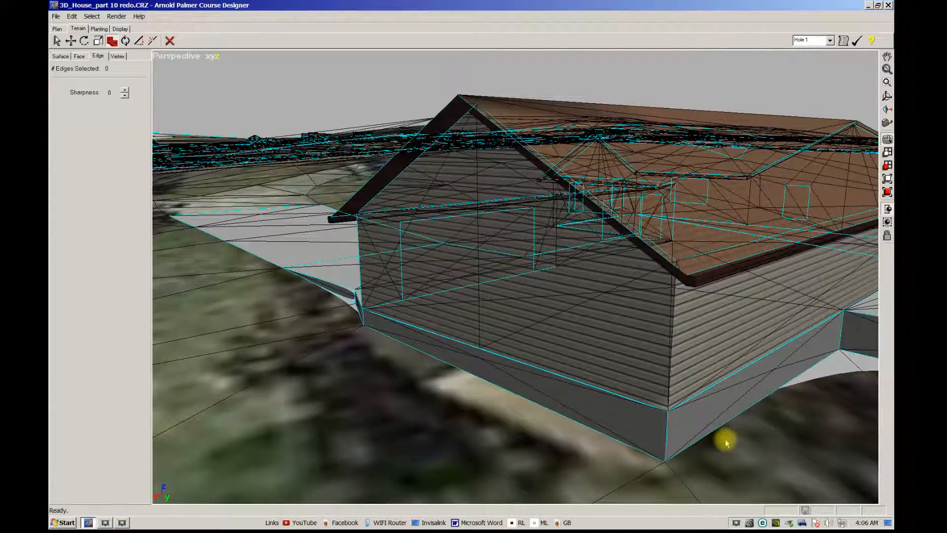
# Step: Insert a vertex on the middle edge of the driveway's side face, just before the rounded end of the cement shape
pyautogui.moveTo(725, 440); pyautogui.dragTo(803, 424, button='right')
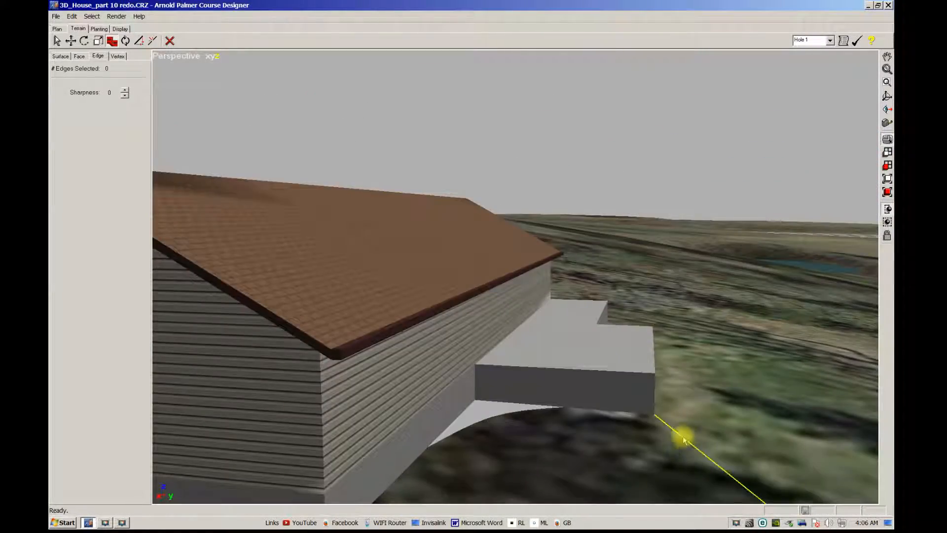
pyautogui.moveTo(700, 412)
pyautogui.mouseDown(button='right')
pyautogui.moveTo(647, 398)
pyautogui.moveTo(608, 401)
pyautogui.moveTo(653, 412)
pyautogui.moveTo(720, 407)
pyautogui.moveTo(626, 393)
pyautogui.moveTo(649, 413)
pyautogui.moveTo(631, 407)
pyautogui.moveTo(640, 405)
pyautogui.mouseUp(button='right')
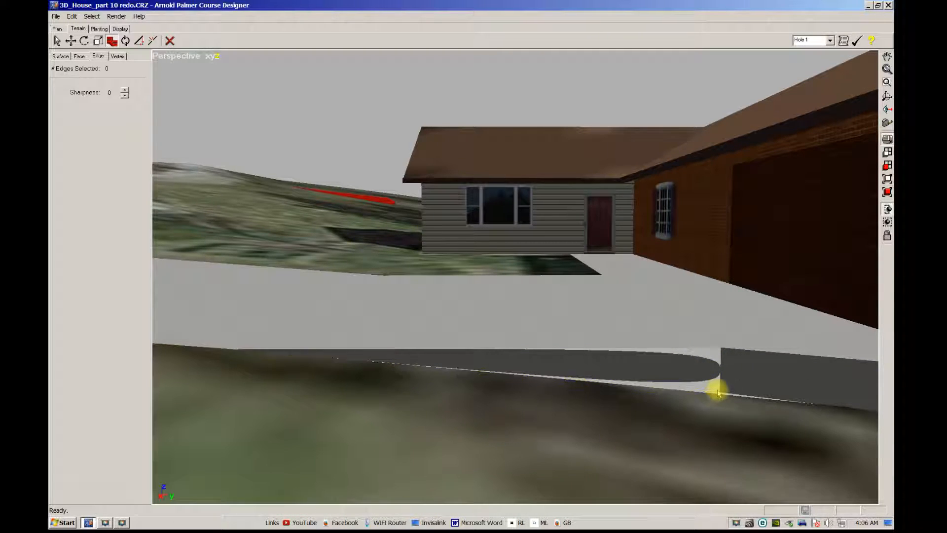
pyautogui.moveTo(710, 384); pyautogui.dragTo(635, 376, button='middle')
pyautogui.press('F4')
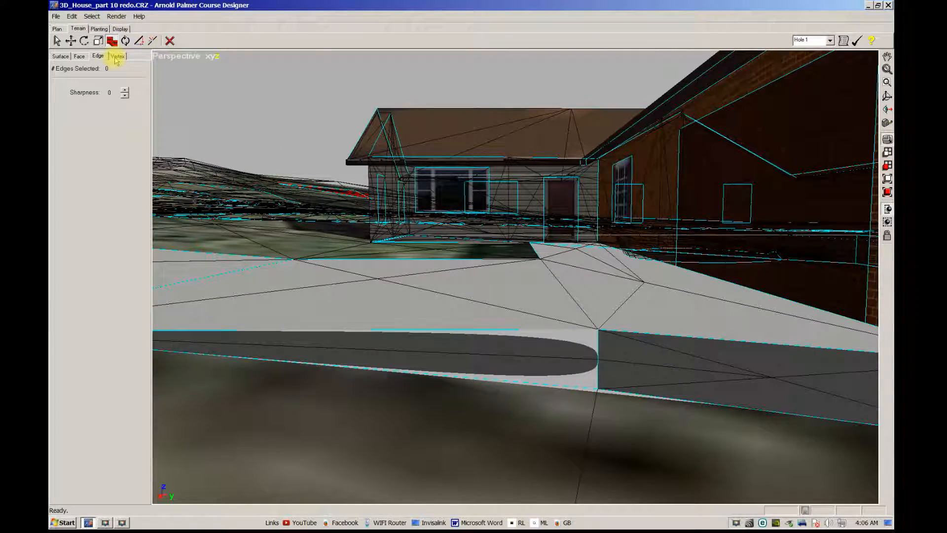
pyautogui.click(117, 56)
pyautogui.click(125, 42)
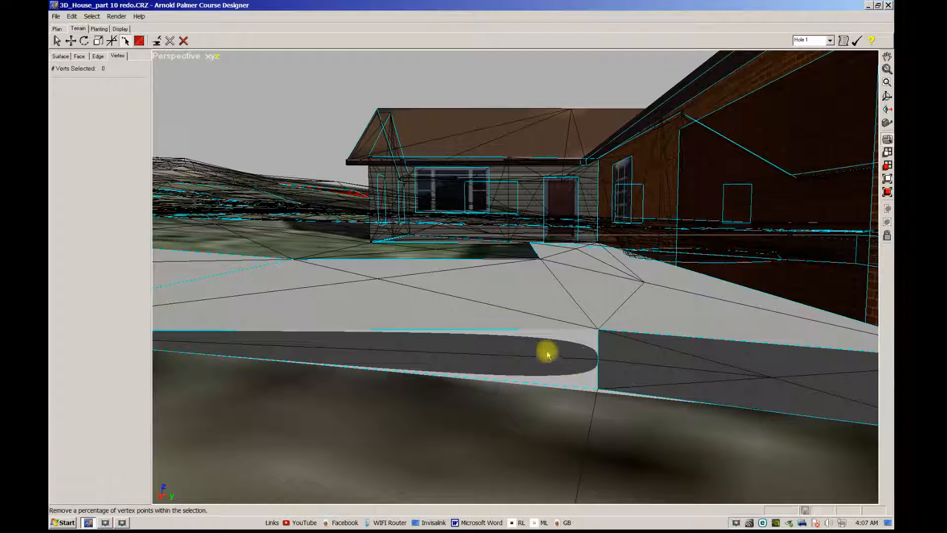
pyautogui.click(555, 357)
pyautogui.moveTo(556, 380); pyautogui.dragTo(553, 374, button='middle')
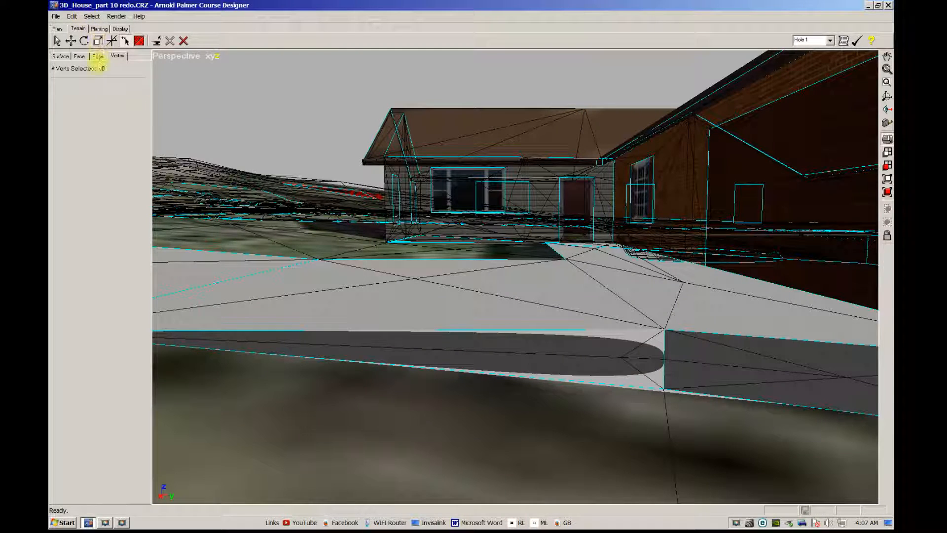
# Step: Set the sharpness of the four edges meeting at the new driveway side vertex to -1, and clear the selection
pyautogui.click(98, 56)
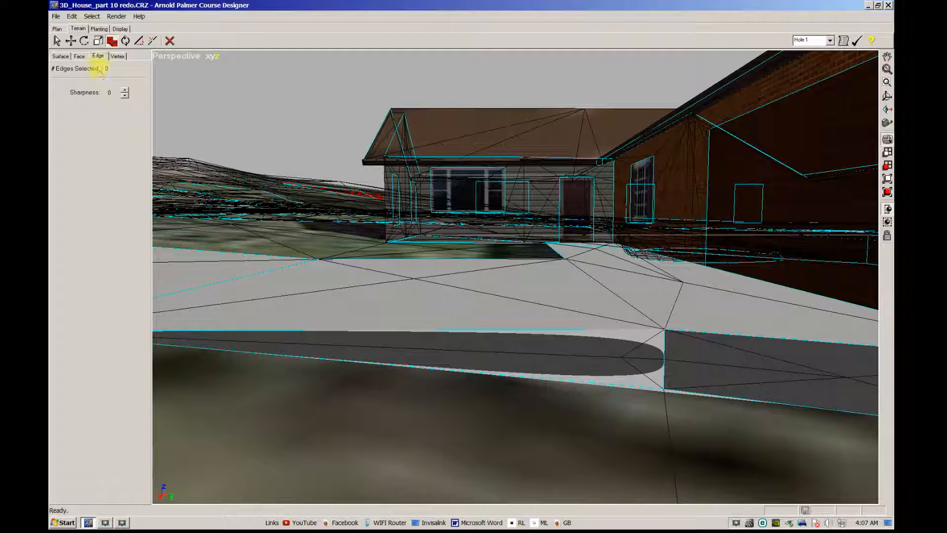
pyautogui.click(55, 41)
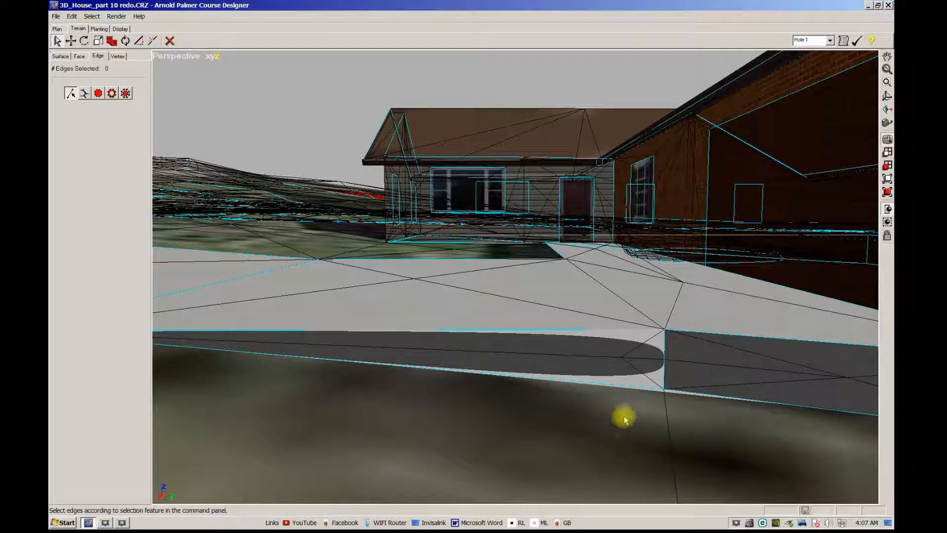
pyautogui.click(626, 362)
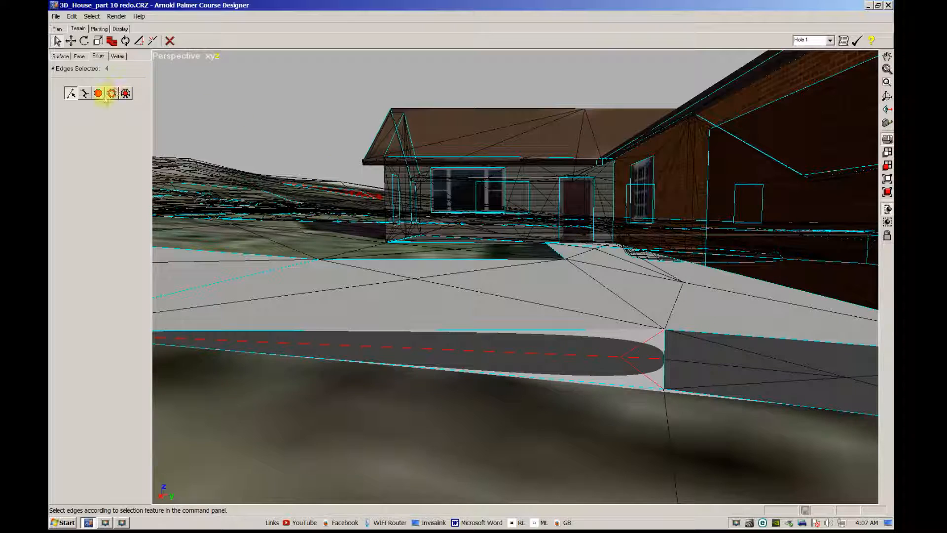
pyautogui.click(112, 41)
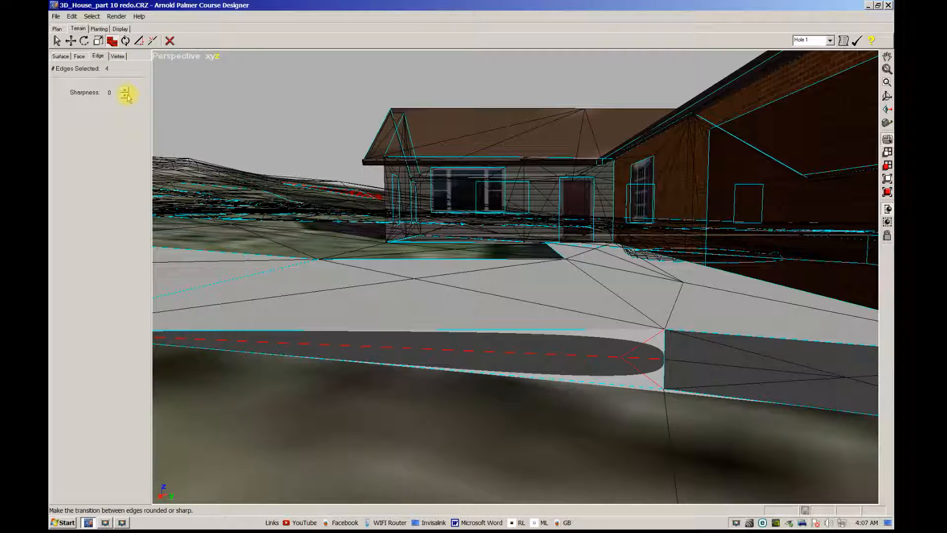
pyautogui.click(127, 96)
pyautogui.scroll(-1, 380, 344)
pyautogui.moveTo(380, 345); pyautogui.dragTo(529, 368, button='middle')
pyautogui.click(622, 365)
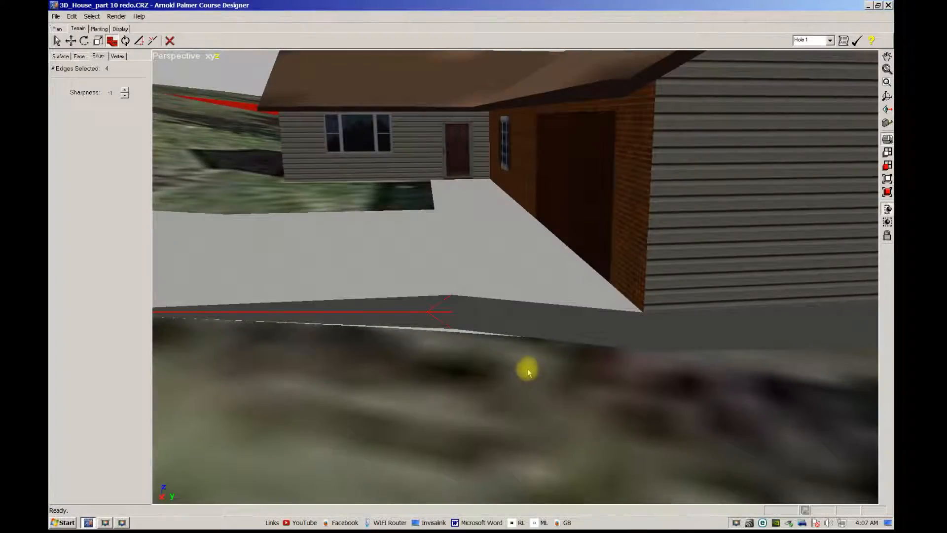
# Step: Select the terrain edge running out from the bottom corner of the driveway's side face and set its sharpness to 1
pyautogui.scroll(-1, 587, 392)
pyautogui.moveTo(609, 398); pyautogui.dragTo(613, 399, button='middle')
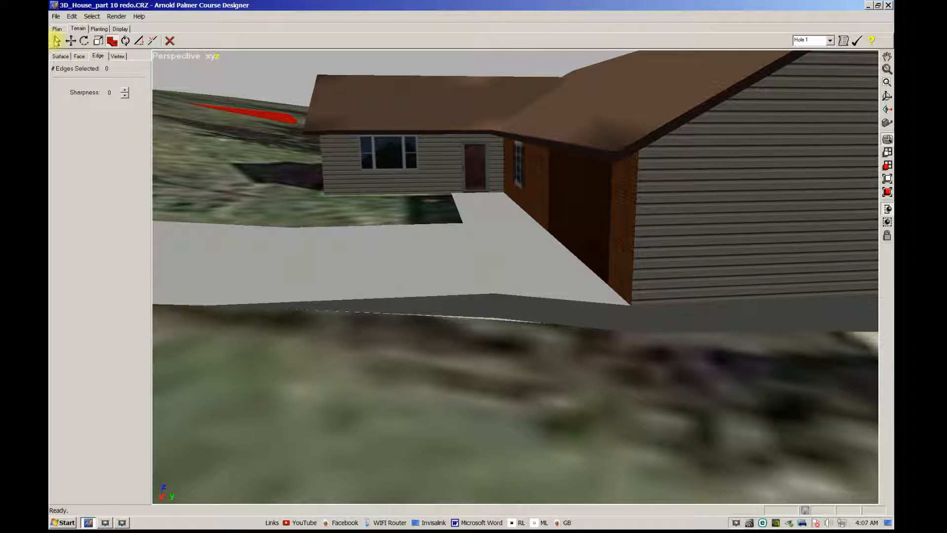
pyautogui.click(55, 41)
pyautogui.moveTo(531, 399); pyautogui.dragTo(533, 396, button='middle')
pyautogui.click(482, 361)
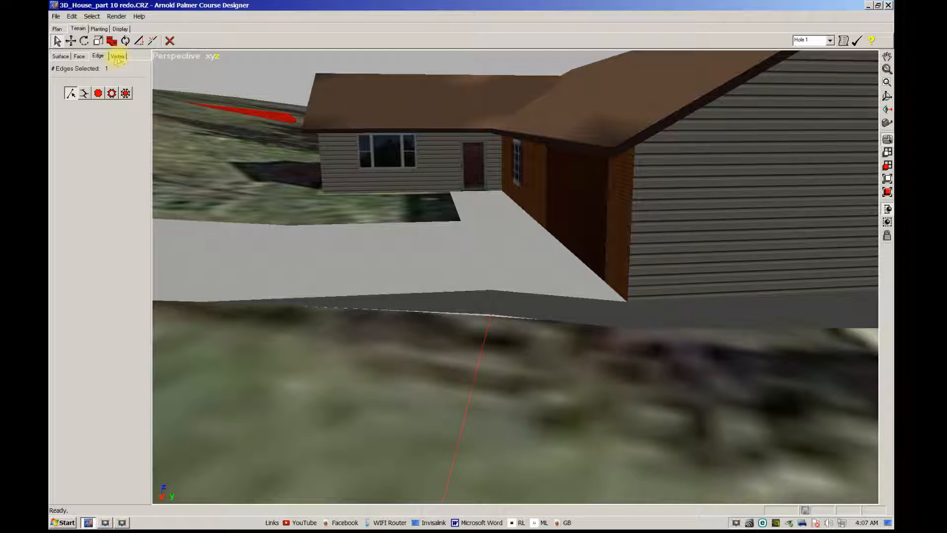
pyautogui.click(112, 41)
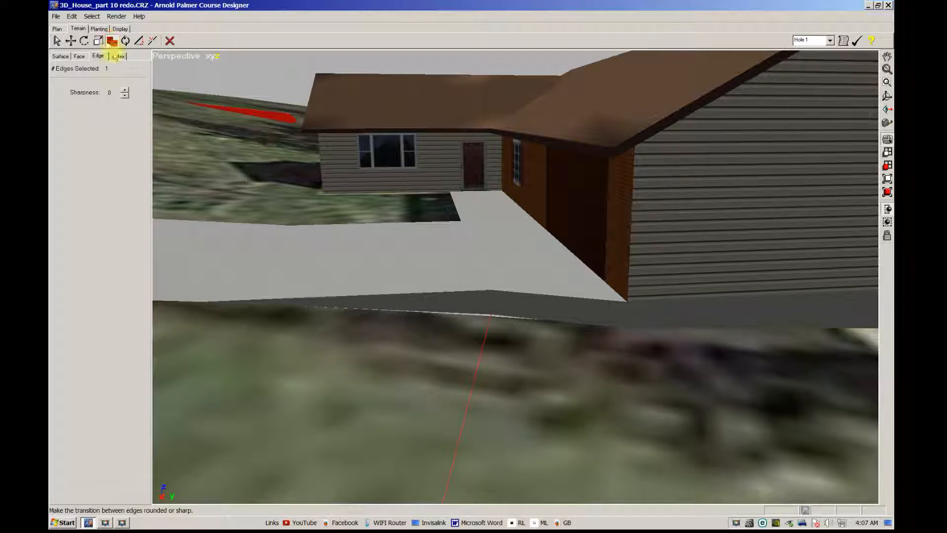
pyautogui.click(124, 90)
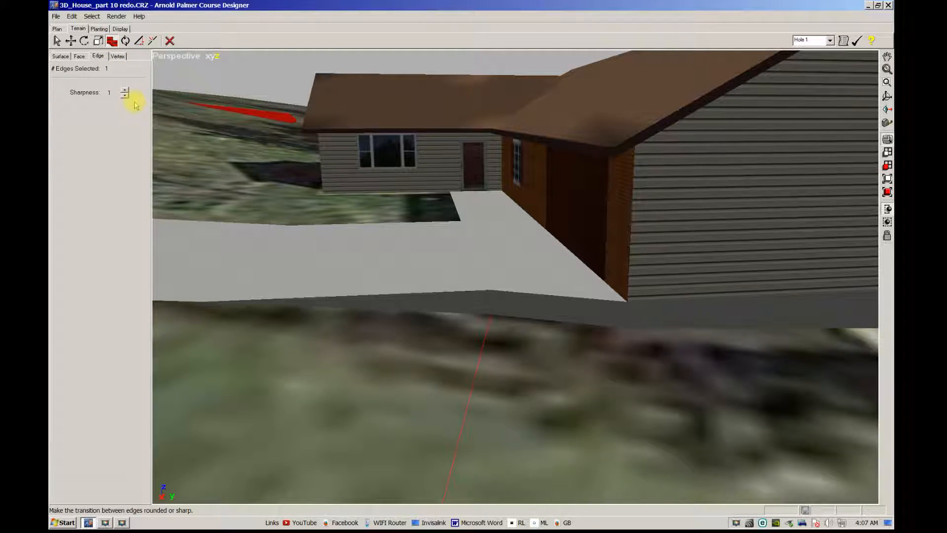
# Step: Set the sharpness of the terrain edge at the corner between the back foundation and the patio to 1
pyautogui.moveTo(422, 328); pyautogui.dragTo(450, 351, button='middle')
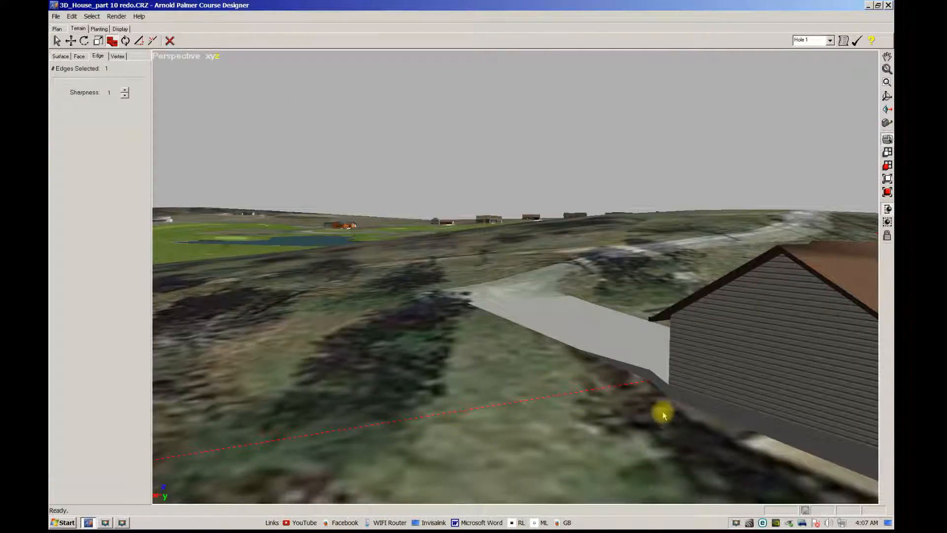
pyautogui.moveTo(627, 394); pyautogui.dragTo(581, 354, button='middle')
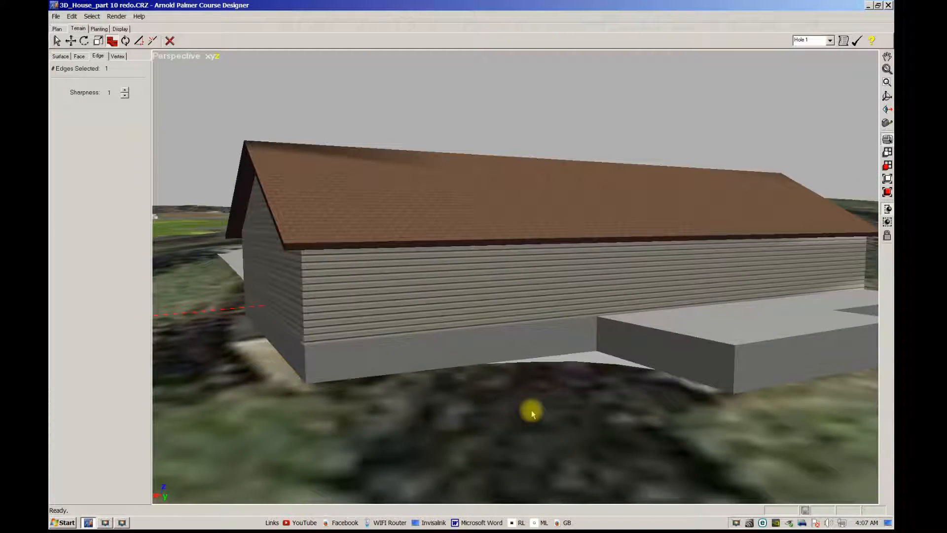
pyautogui.moveTo(532, 412); pyautogui.dragTo(572, 416, button='middle')
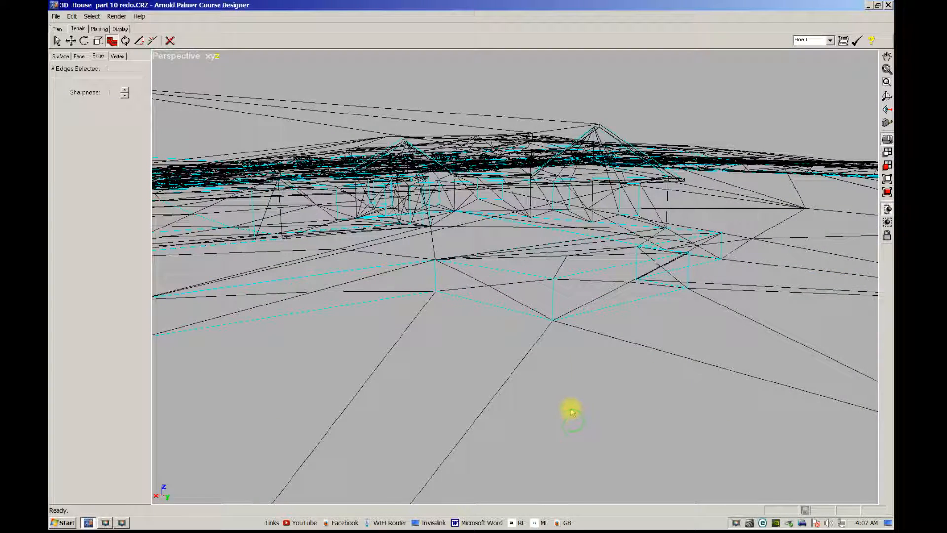
pyautogui.moveTo(661, 220); pyautogui.dragTo(671, 280, button='middle')
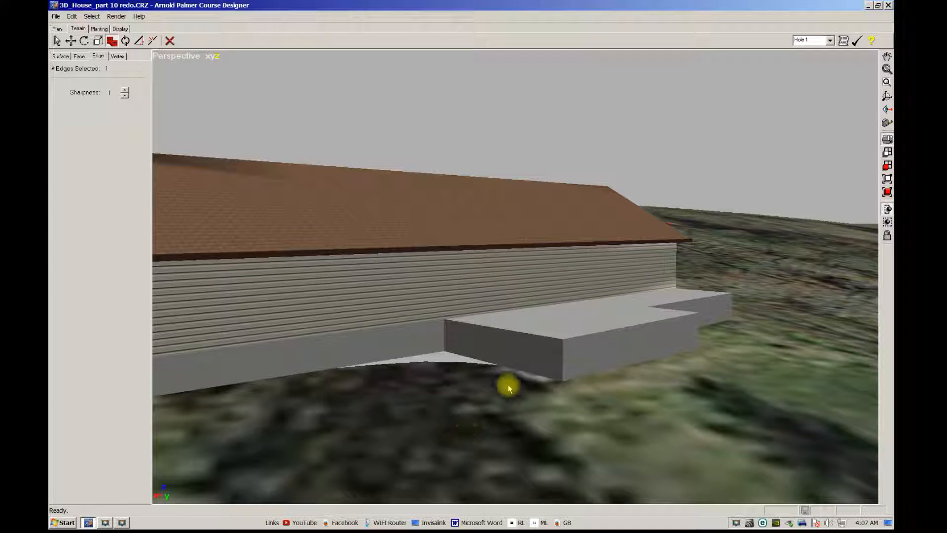
pyautogui.click(430, 370)
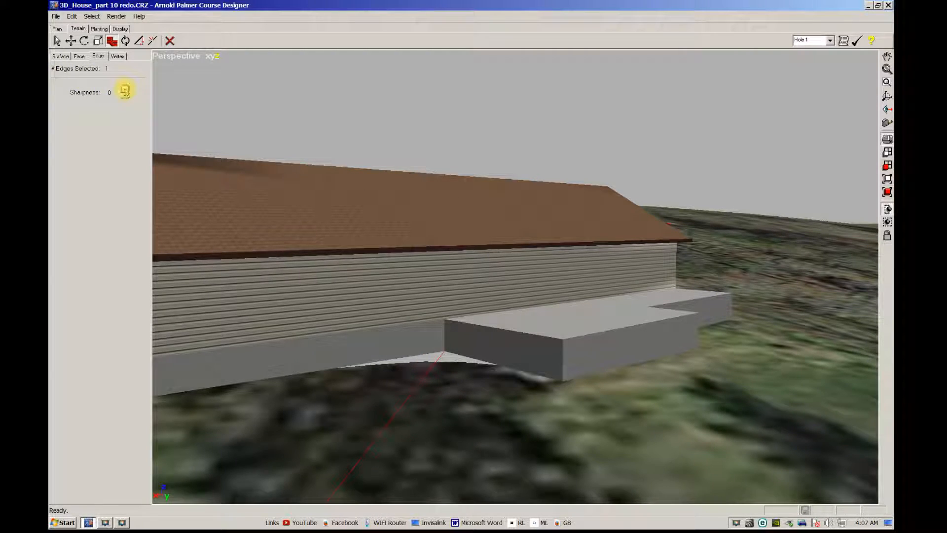
pyautogui.moveTo(482, 383); pyautogui.dragTo(402, 402, button='middle')
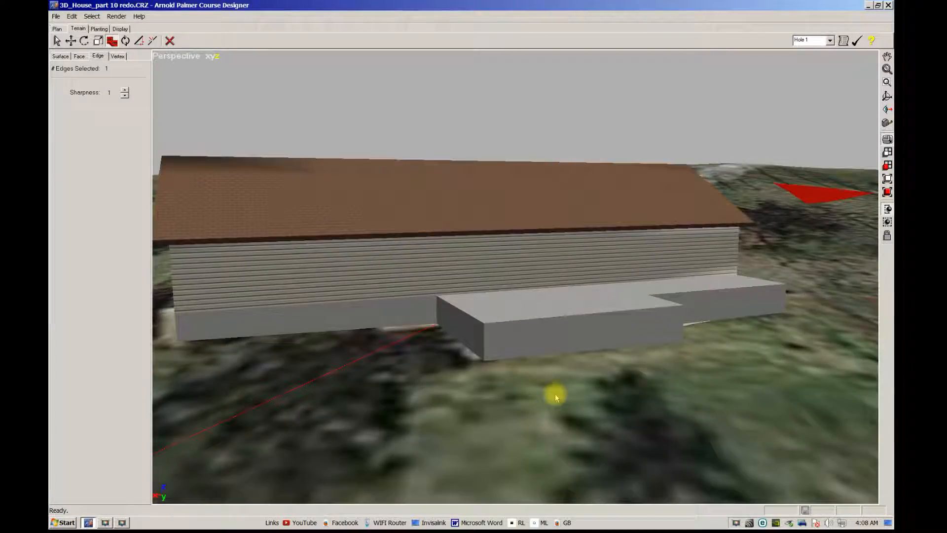
# Step: Set the sharpness of the terrain edge at the patio's inner notch to 1, and clear the selection
pyautogui.moveTo(554, 393); pyautogui.dragTo(383, 399, button='middle')
pyautogui.moveTo(611, 395); pyautogui.dragTo(464, 358, button='middle')
pyautogui.click(473, 350)
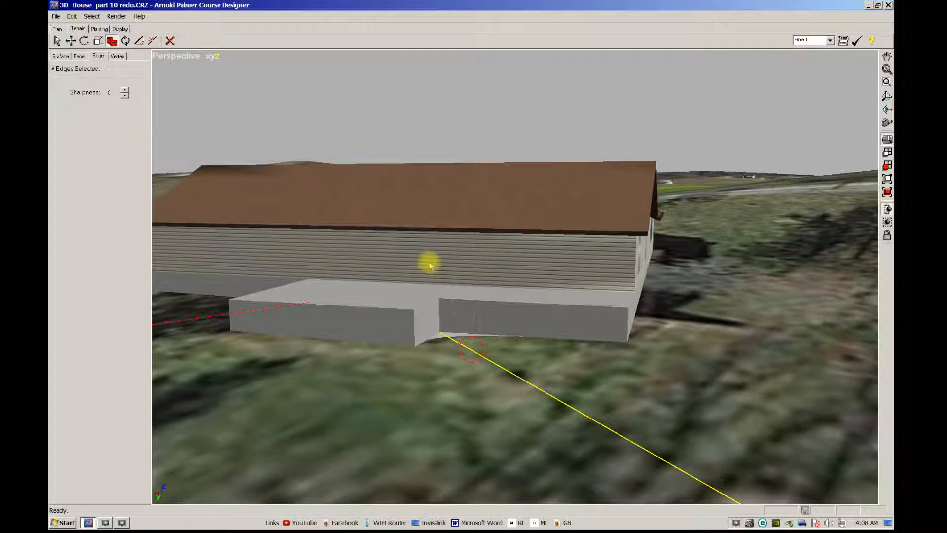
pyautogui.click(124, 91)
pyautogui.moveTo(338, 397); pyautogui.dragTo(474, 381, button='middle')
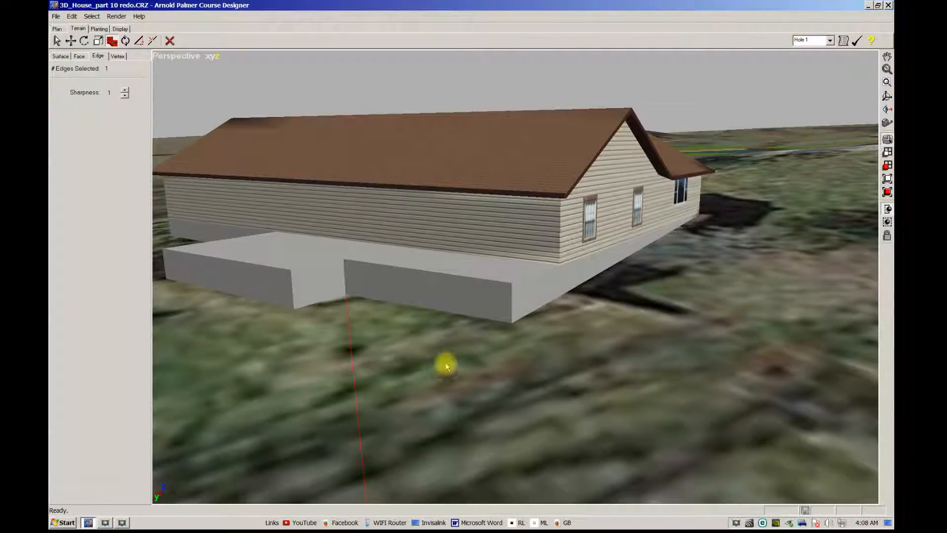
pyautogui.click(433, 74)
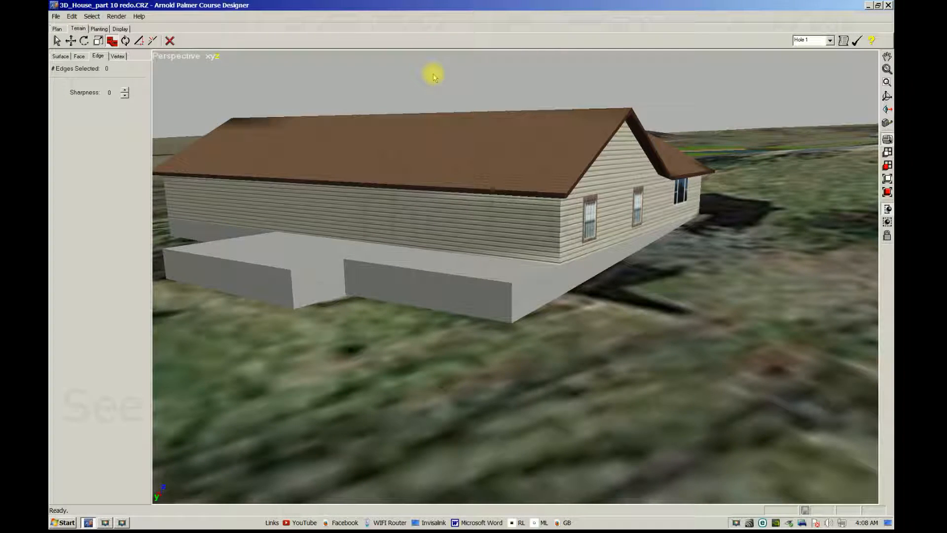